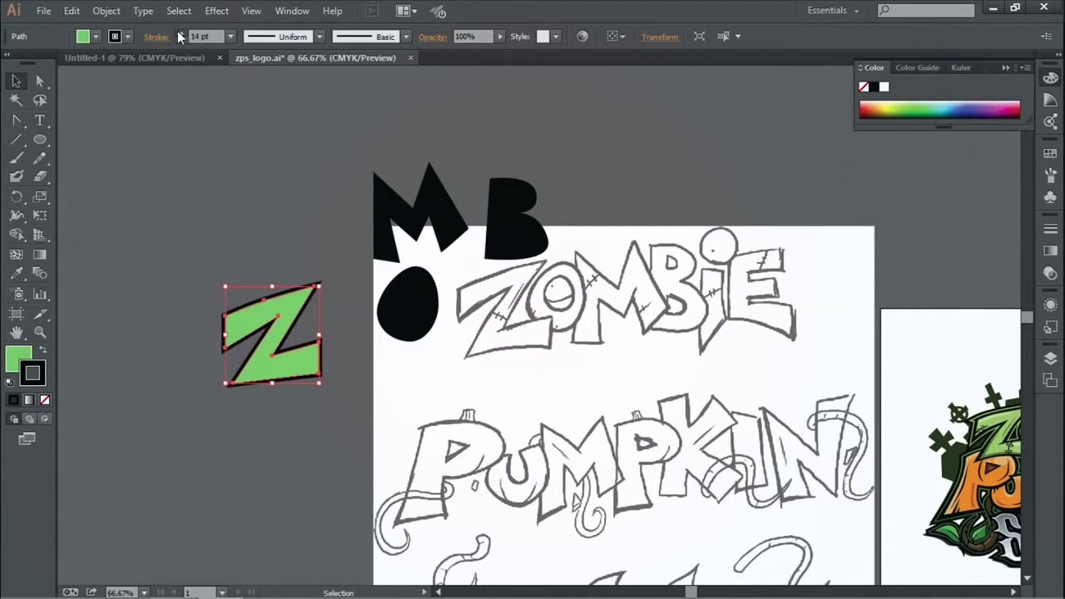
Step: Select the green Z letter and Alt-drag a duplicate just above the original
click(344, 326)
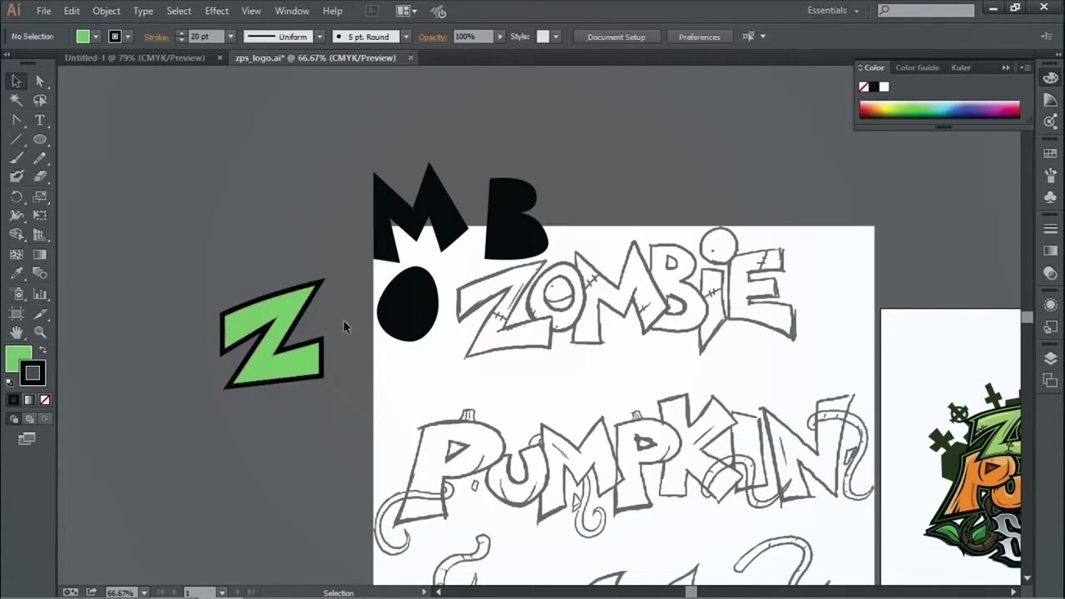
click(241, 382)
click(305, 178)
click(293, 316)
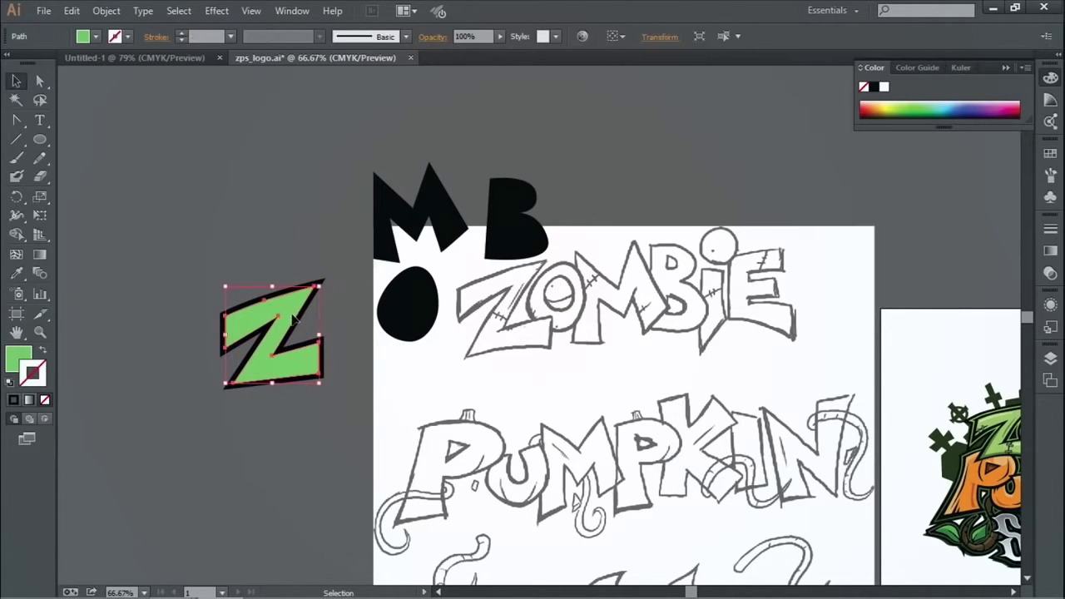
drag(291, 310, 258, 240)
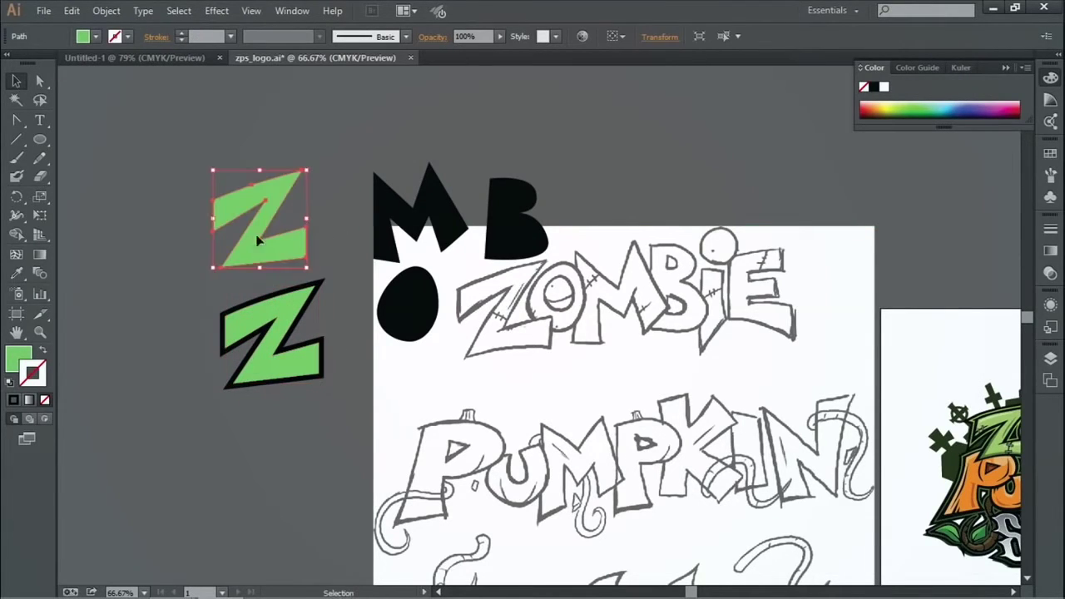
Step: Reposition the green Z copy while panning to the finished logo artboard
drag(615, 385, 158, 351)
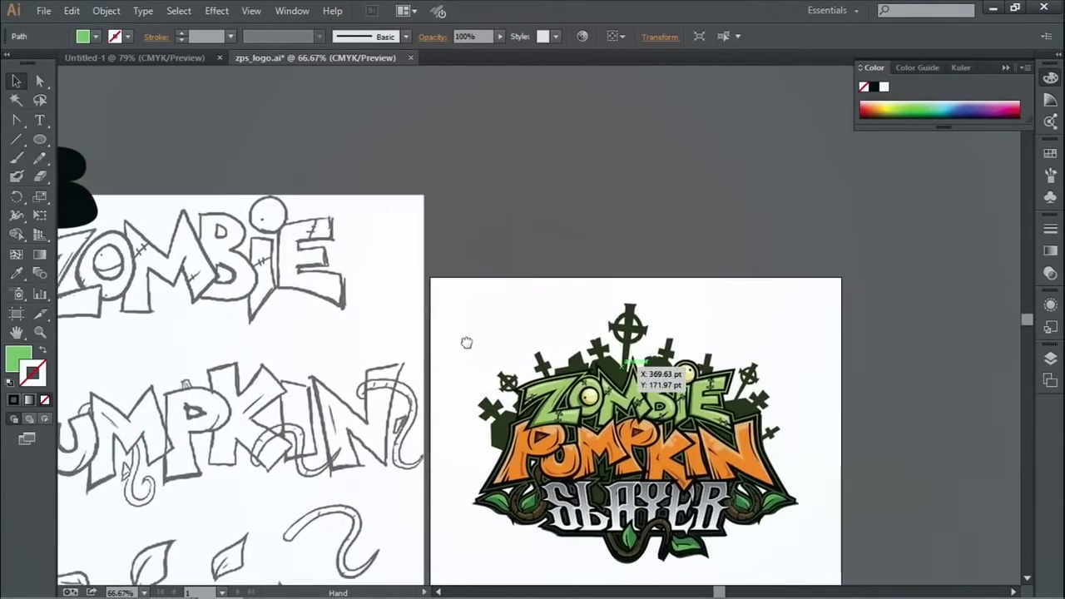
drag(548, 402, 539, 422)
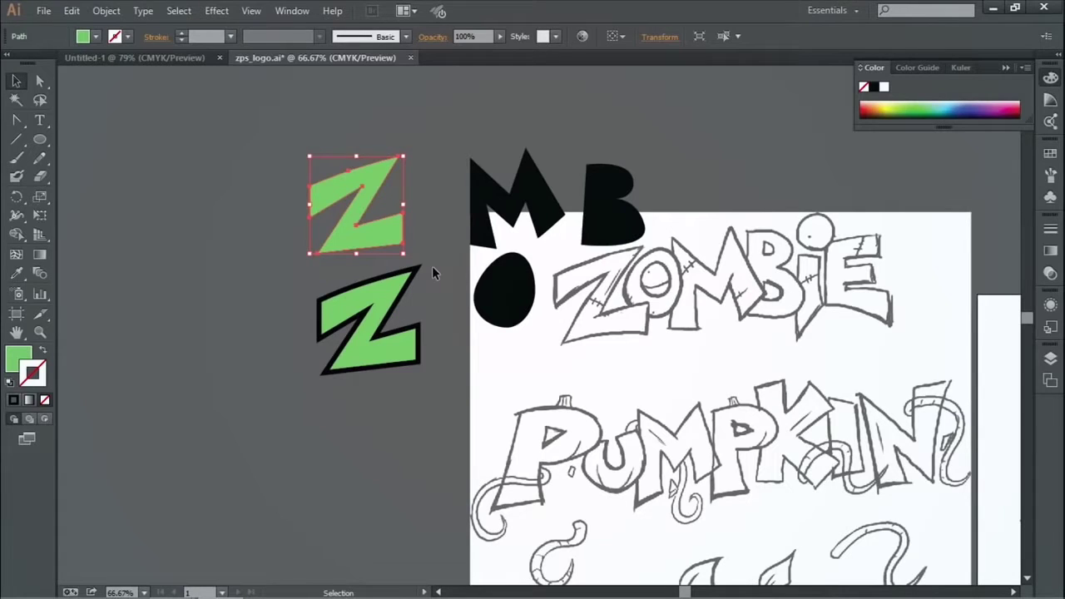
drag(847, 343, 329, 229)
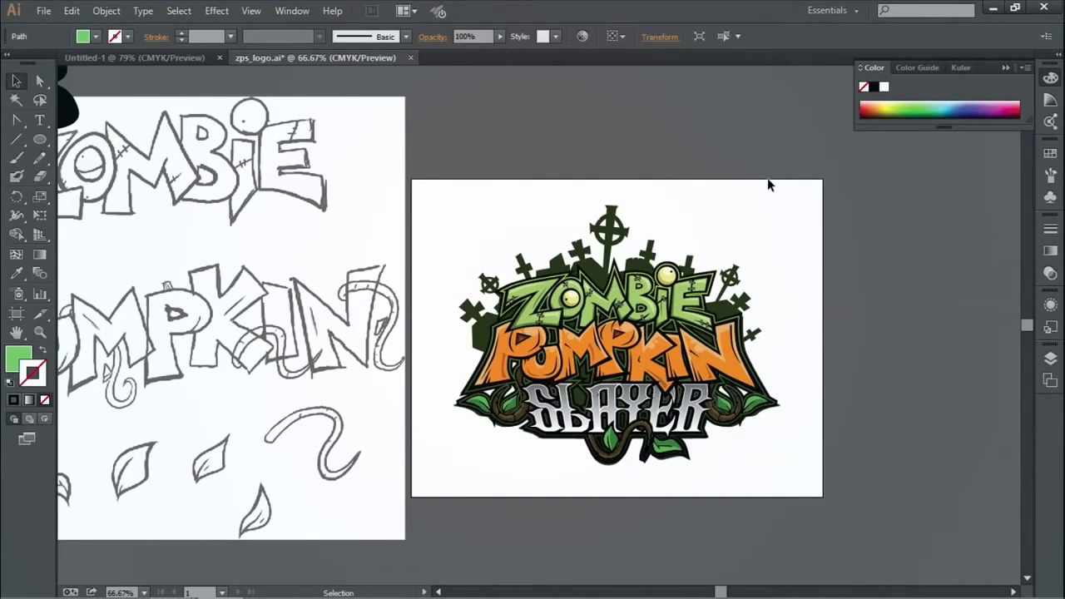
click(833, 161)
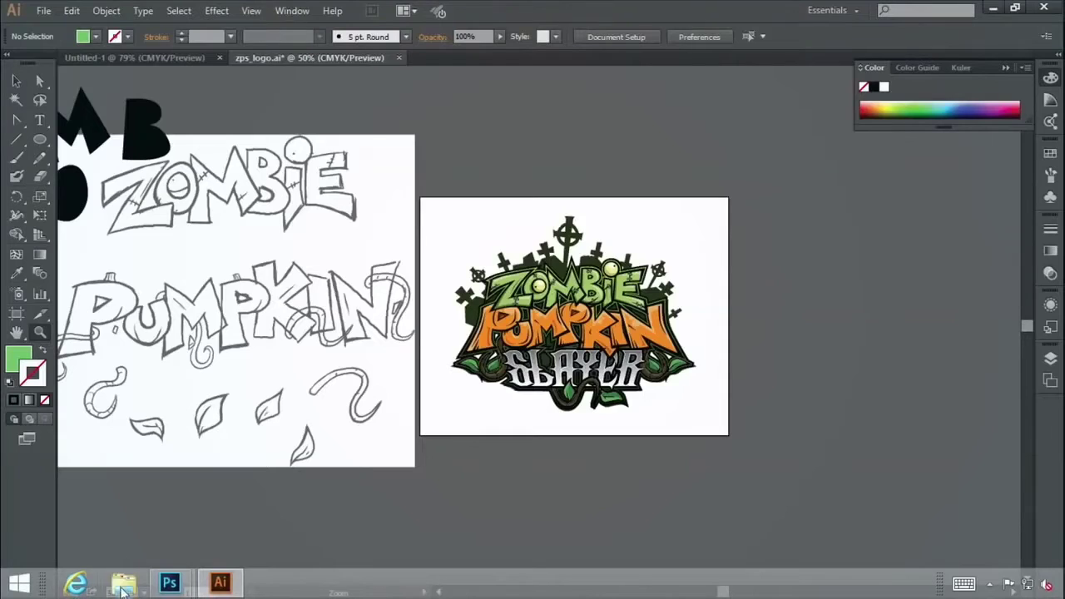
Step: Open File Explorer and browse into Desktop > MVAFiles to view its files
click(123, 582)
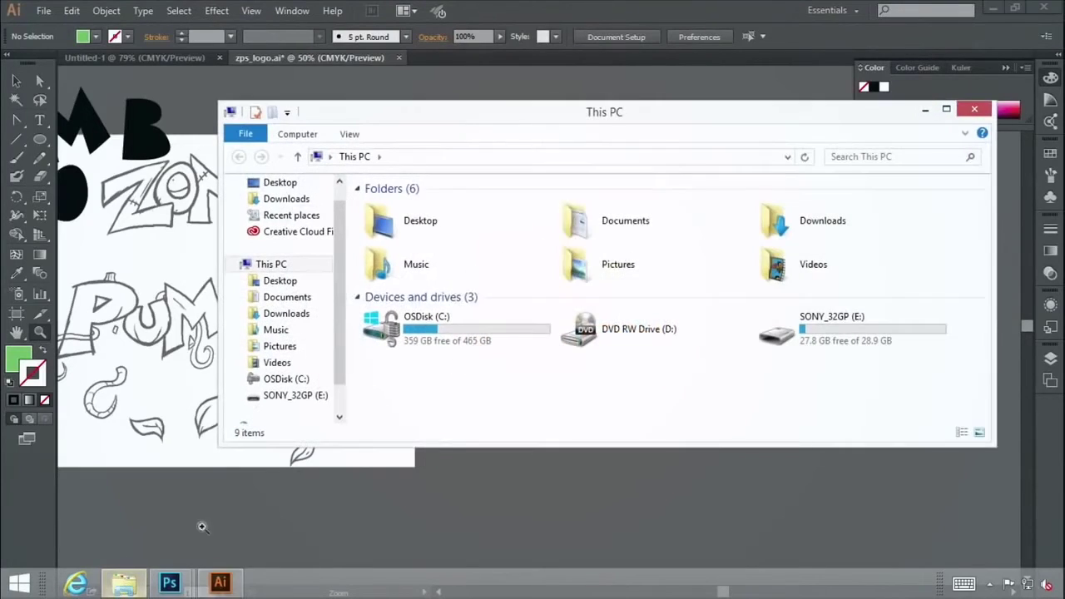
double_click(468, 228)
double_click(368, 239)
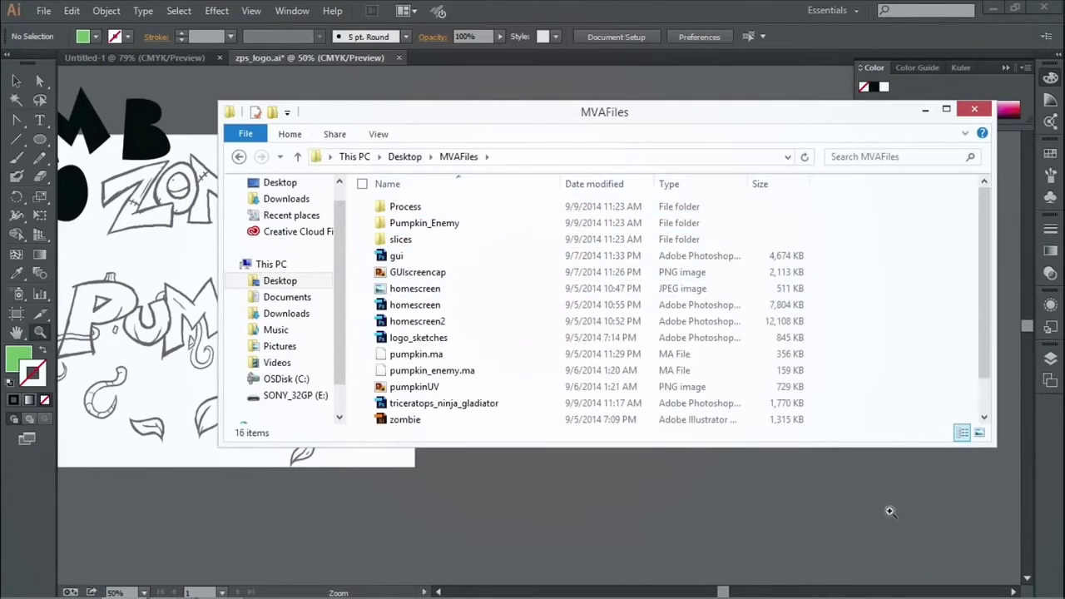
click(594, 310)
click(528, 272)
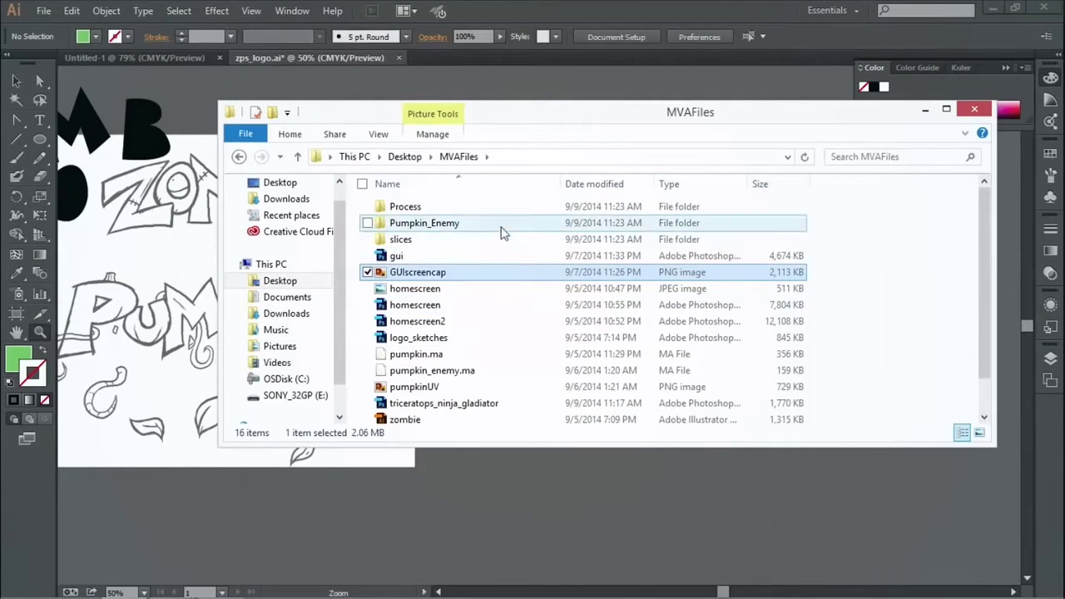
scroll(518, 318, down, 1)
scroll(482, 383, up, 1)
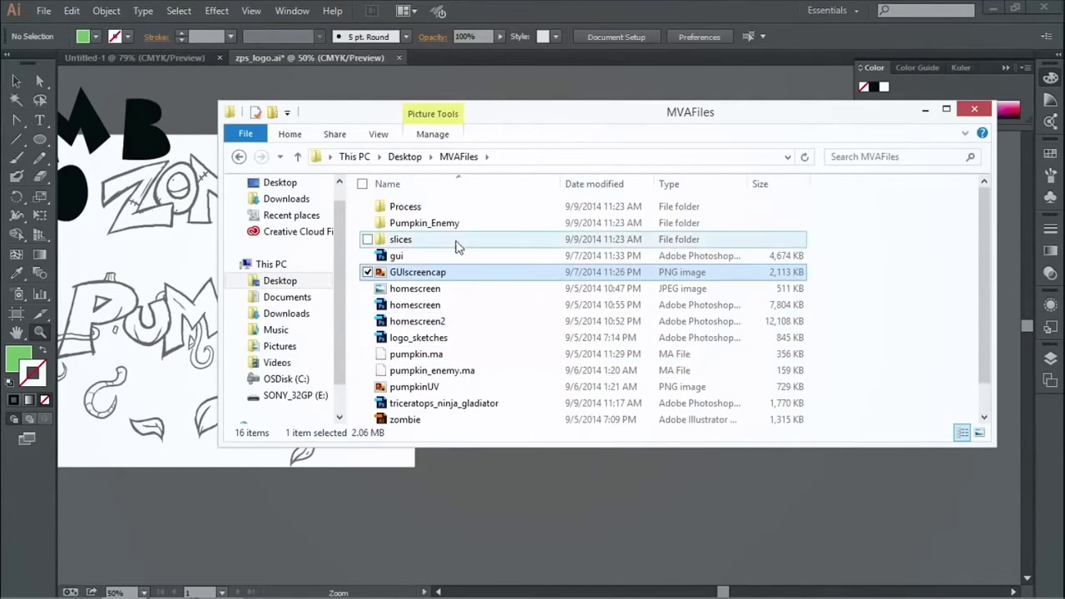
Step: Check the Process folder, return to MVAFiles and select the homescreen Photoshop file
double_click(433, 208)
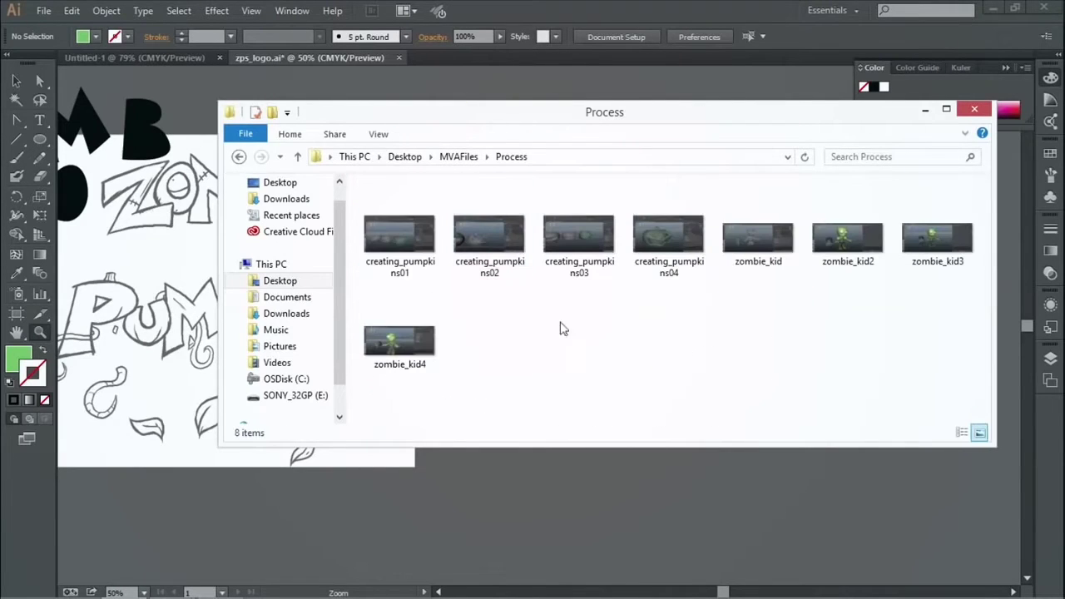
click(239, 156)
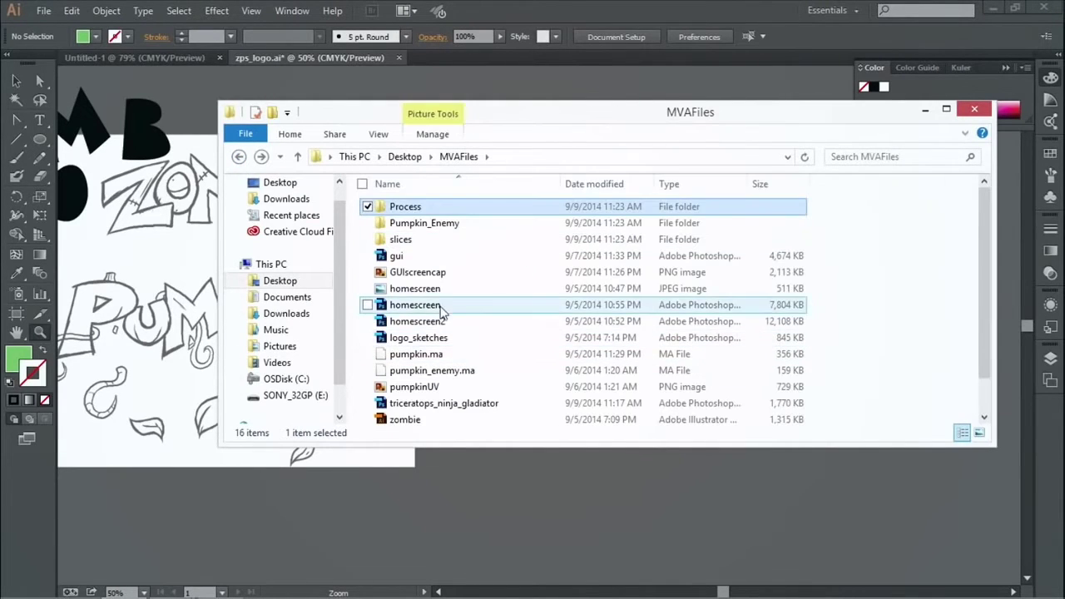
click(396, 309)
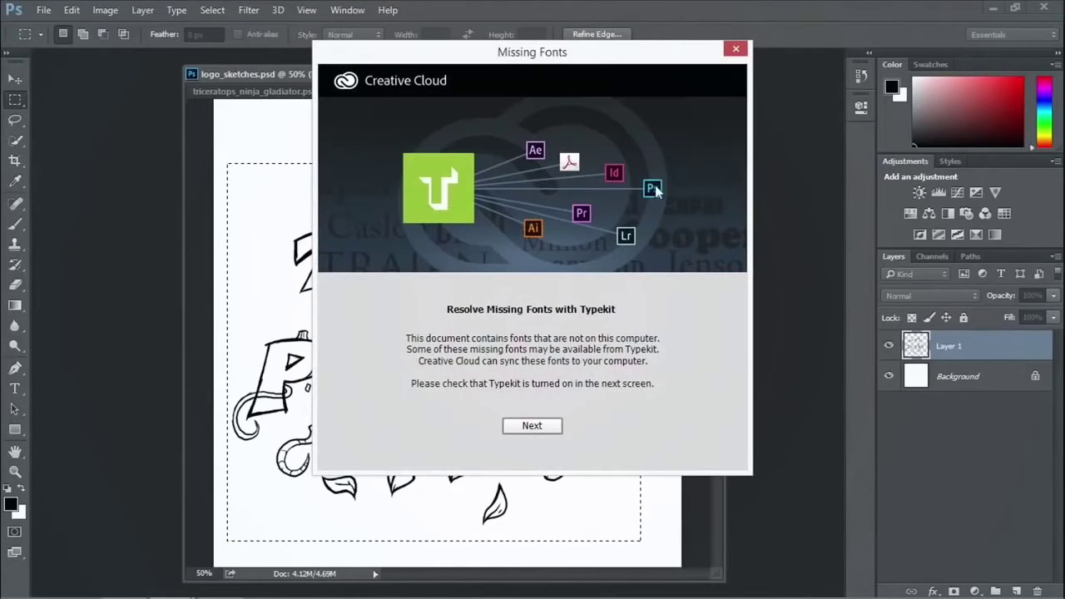
Step: Skip the Missing Fonts prompt without resolving, then nudge Layer 1 copy 2 with the Move tool
click(734, 52)
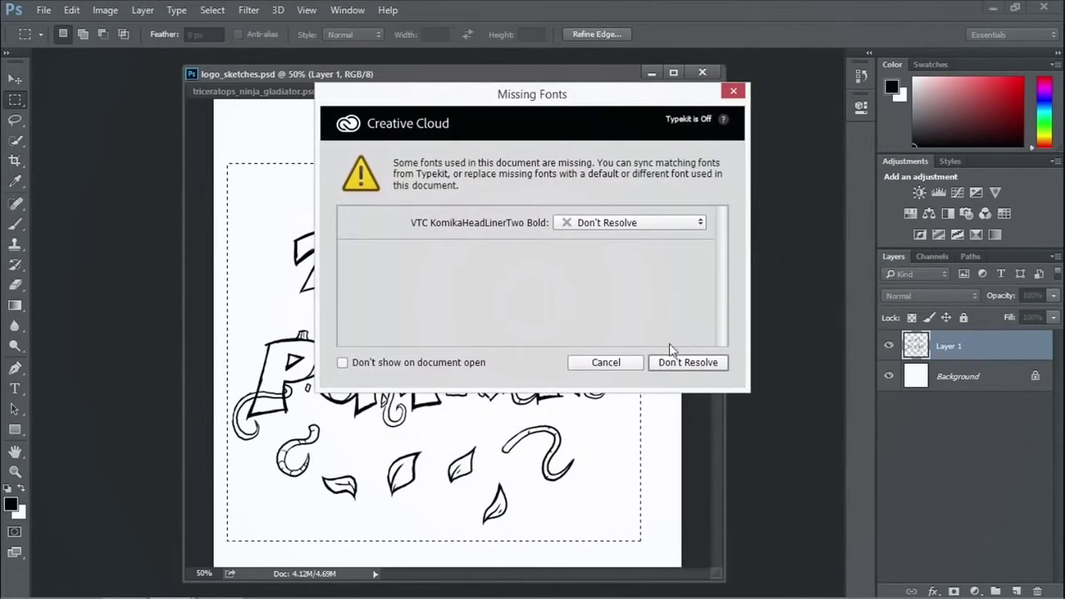
click(687, 363)
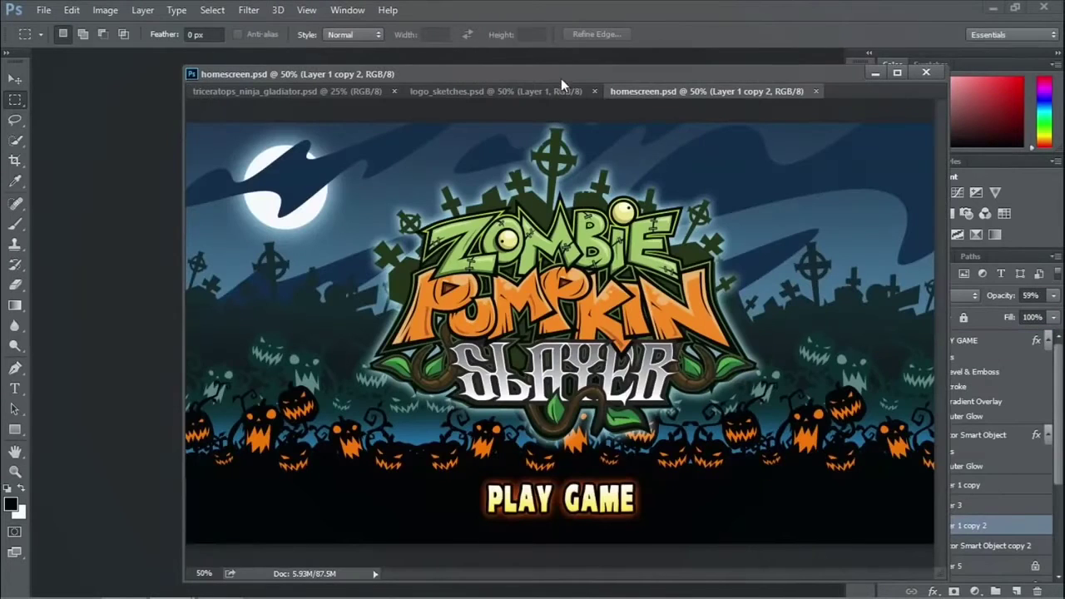
drag(561, 78, 447, 81)
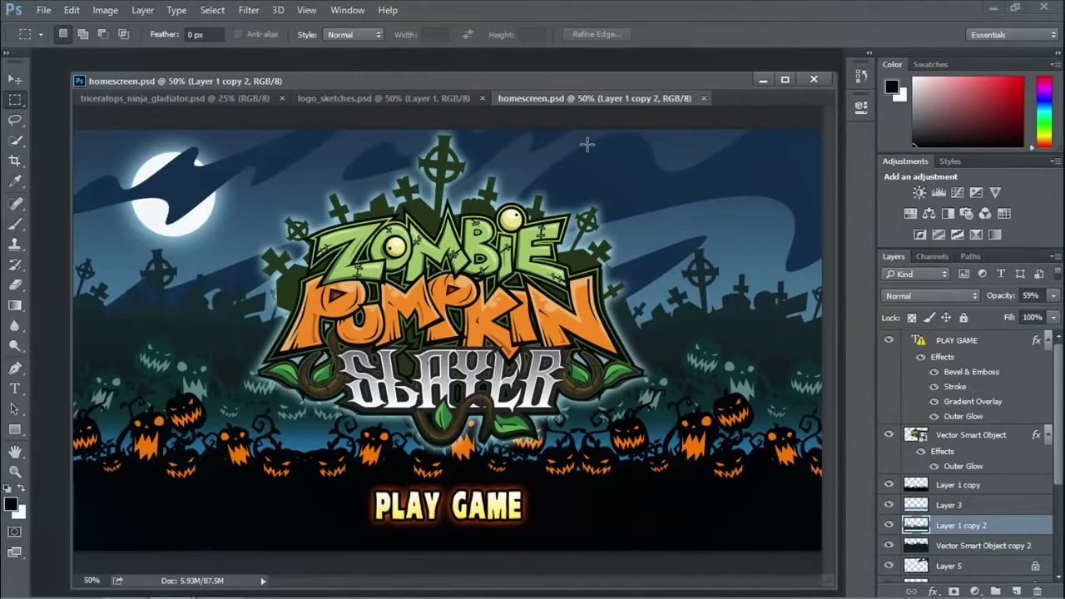
click(15, 79)
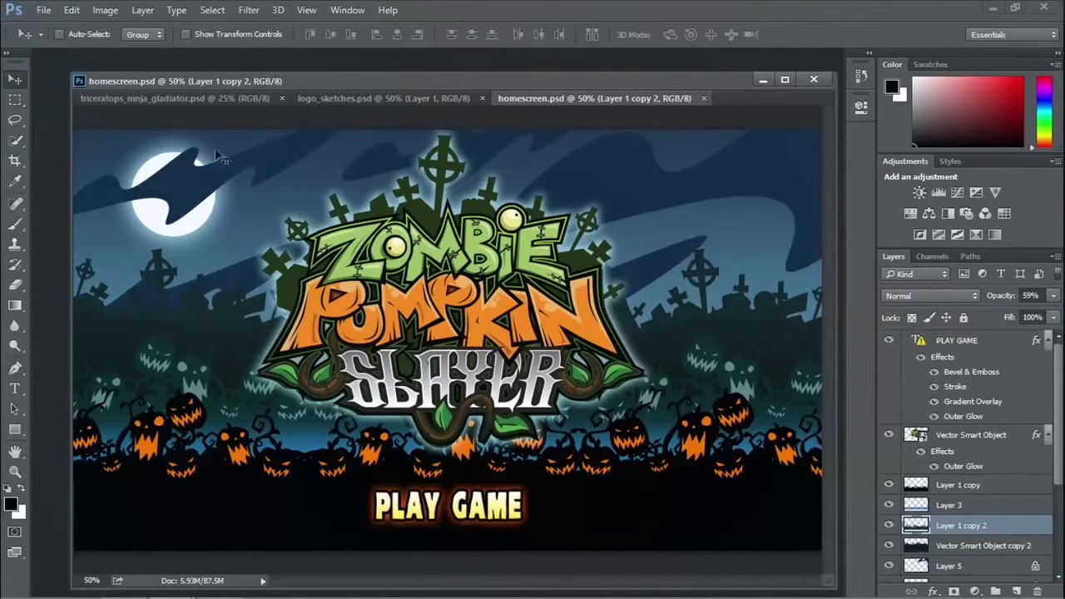
drag(449, 314, 508, 352)
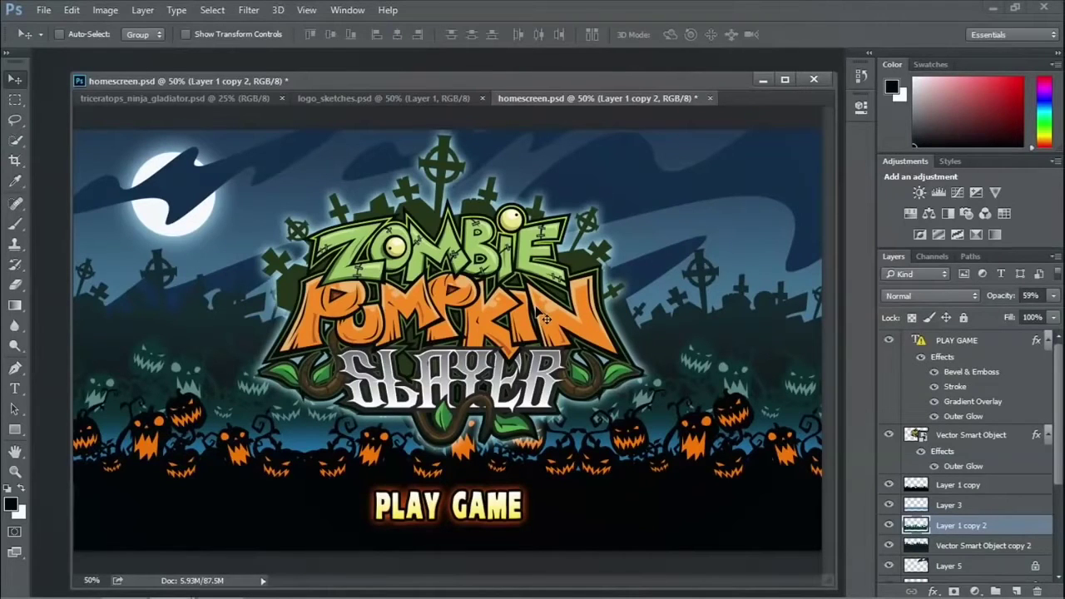
Step: Shift the homescreen.psd document window slightly up and to the left
drag(514, 82, 503, 73)
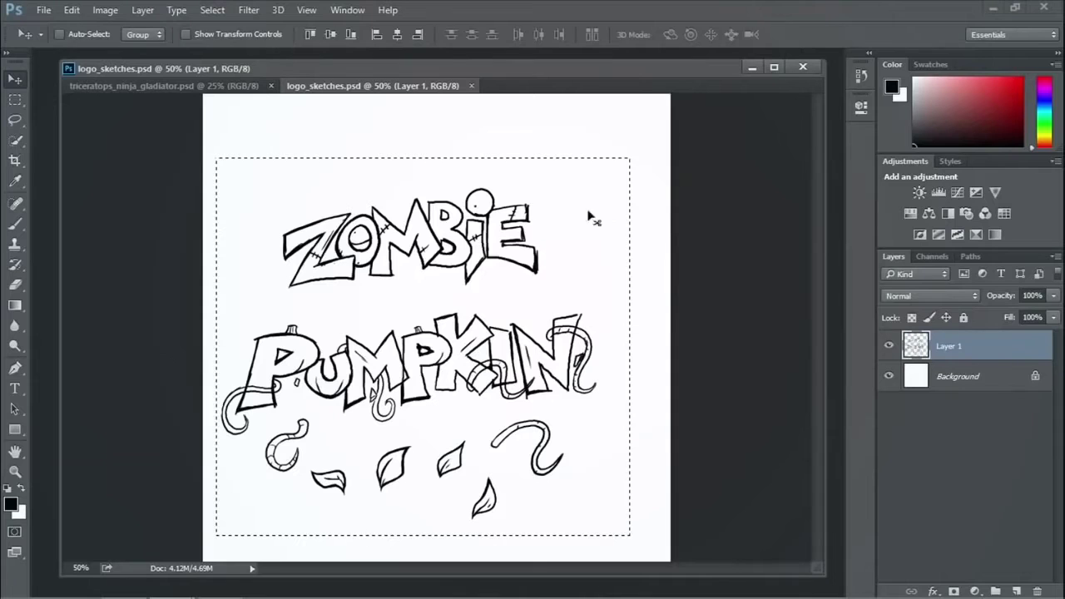
Step: Switch to the triceratops_ninja_gladiator.psd document tab
click(241, 87)
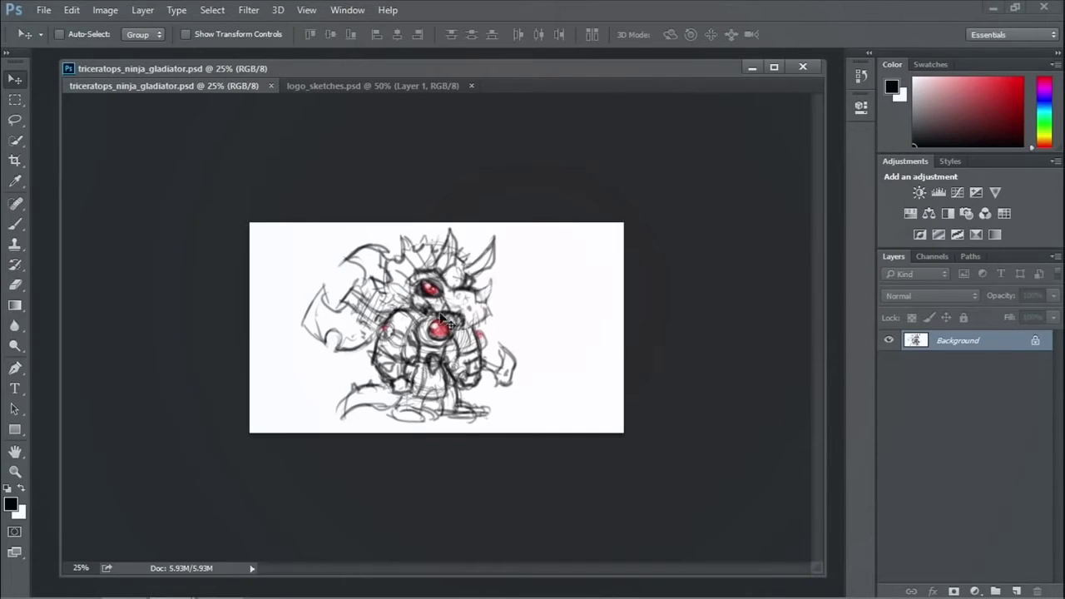
Step: Zoom in on the sketch and add a new empty Layer 1 above Background
click(15, 470)
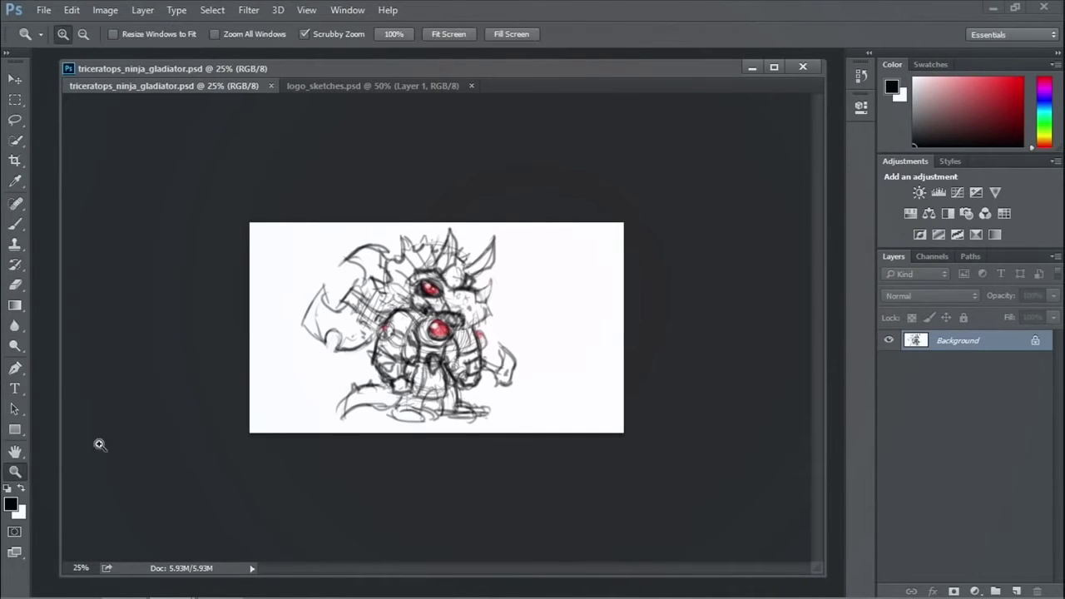
click(429, 276)
click(453, 267)
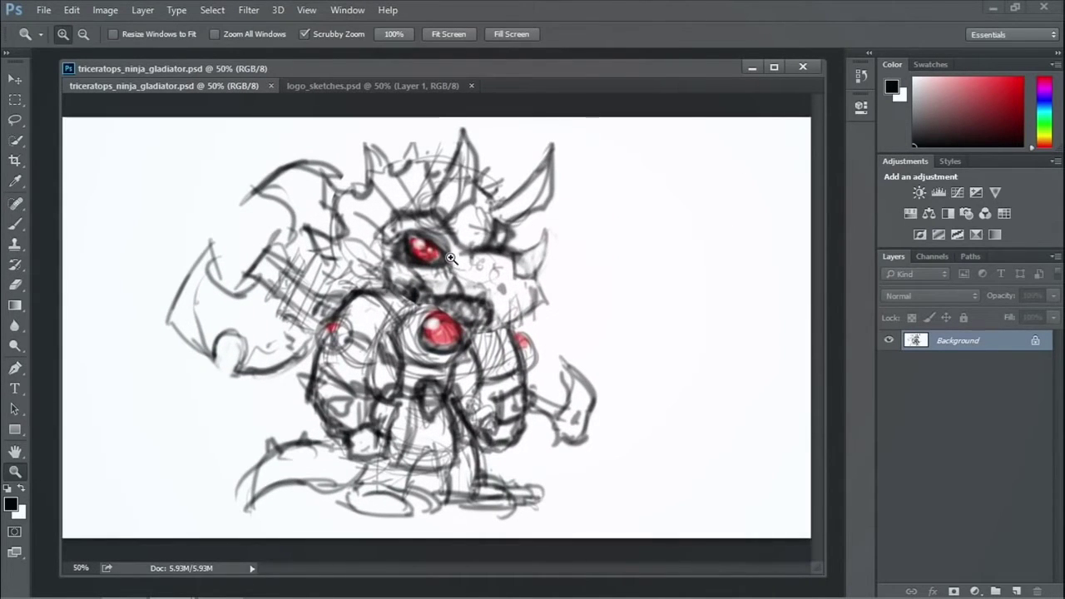
alt+click(470, 227)
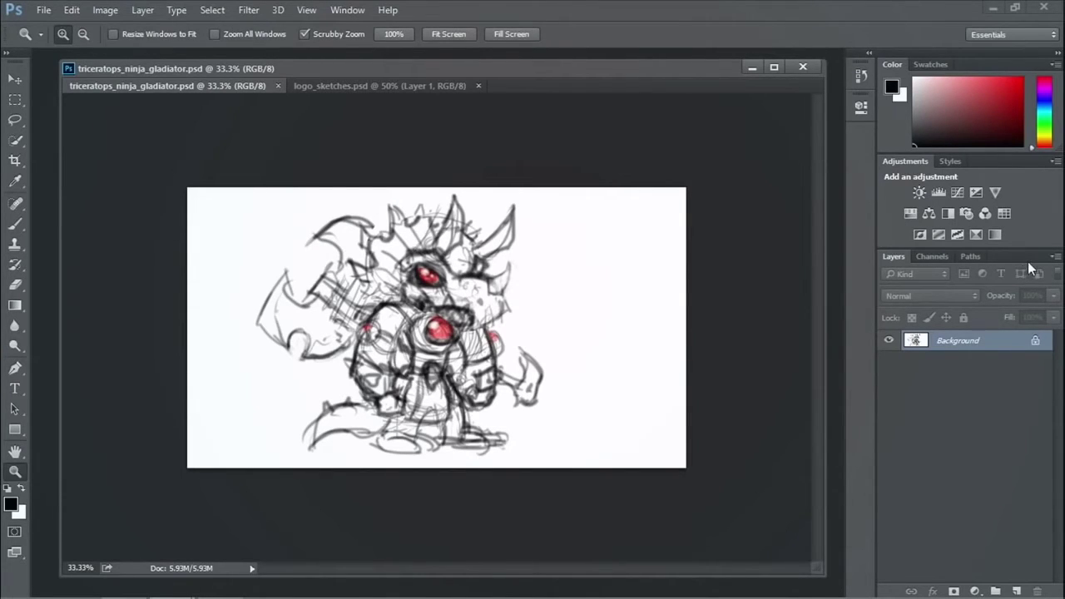
click(1053, 258)
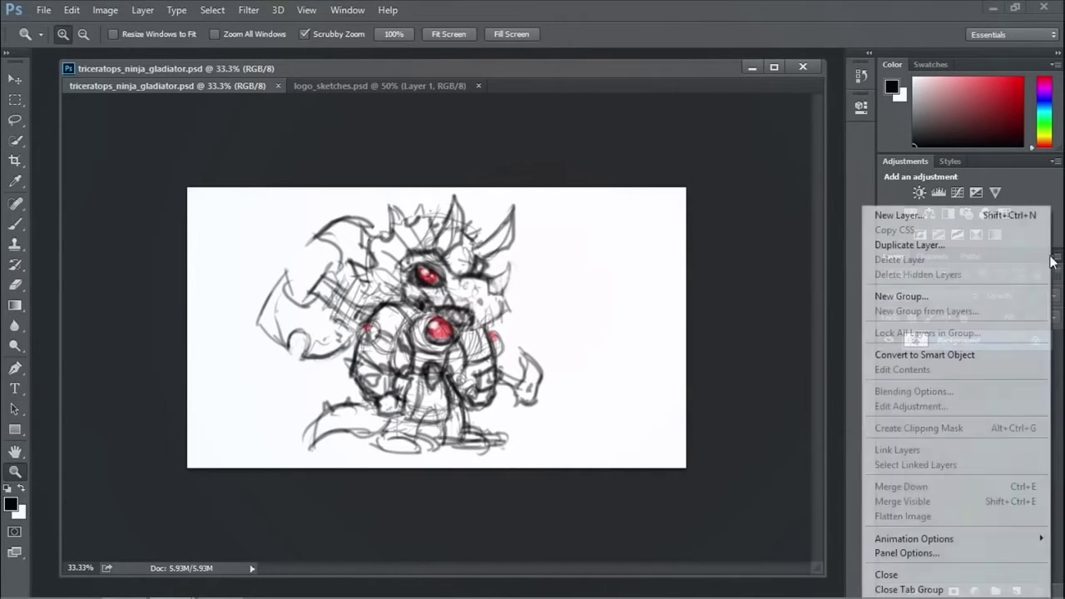
click(942, 212)
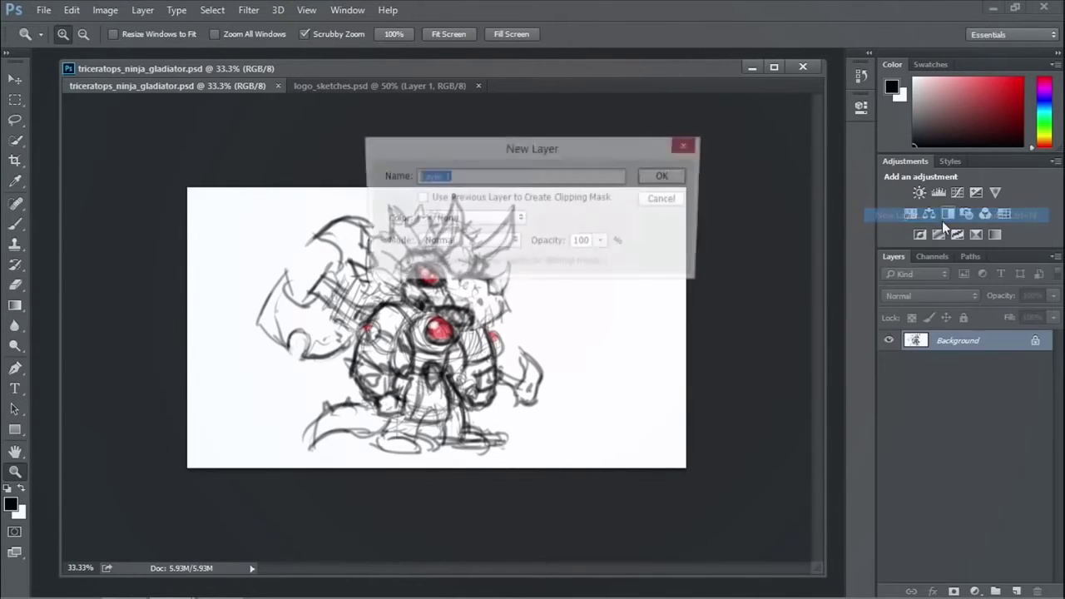
click(665, 177)
Step: Set the foreground painting colour to white (ffffff)
click(12, 505)
text(ffffff)
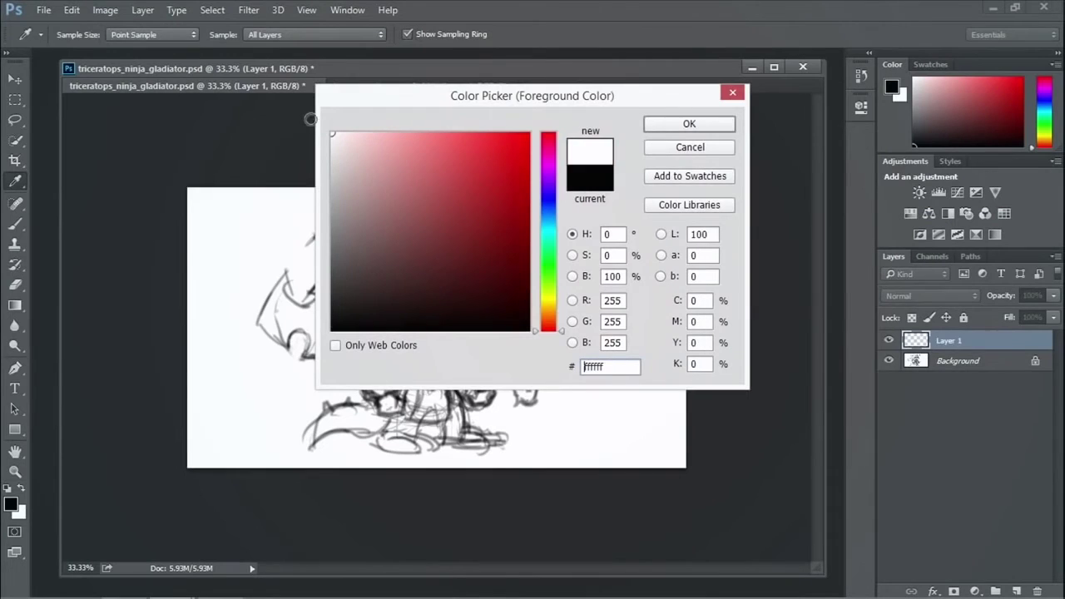
click(683, 123)
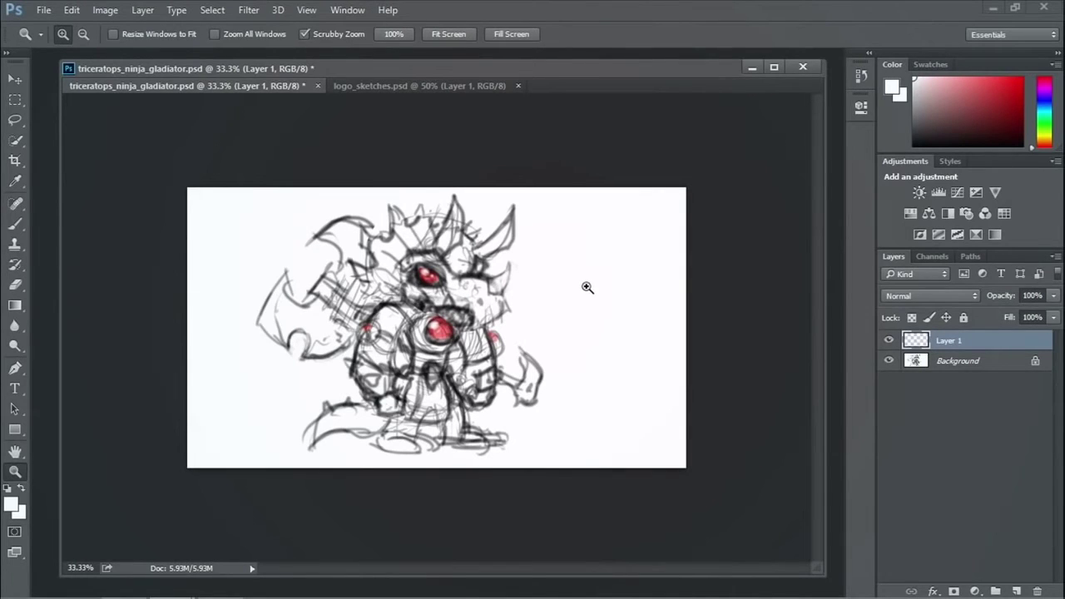
Step: Zoom the canvas to 50% so the triceratops sketch fills the window
click(16, 183)
click(15, 223)
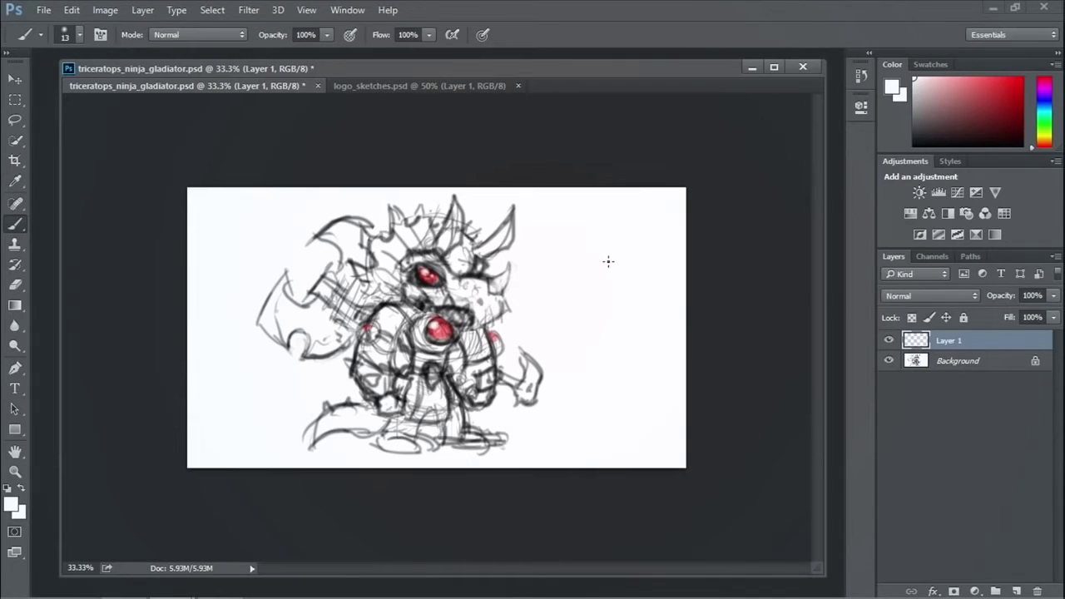
click(15, 470)
click(649, 289)
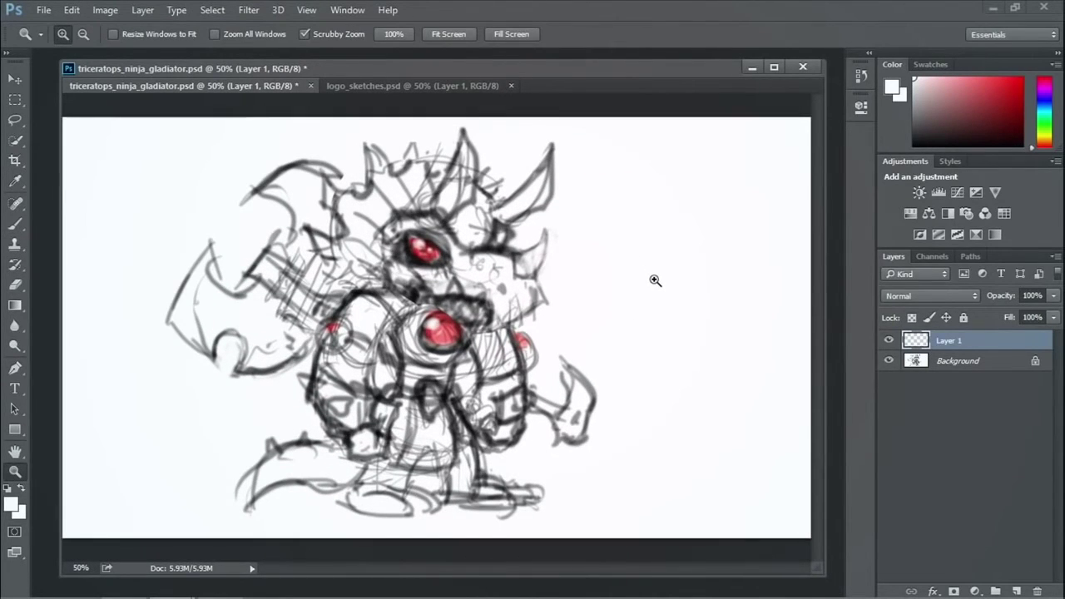
Step: Make Layer 1 the active layer and switch to the Brush tool
click(933, 357)
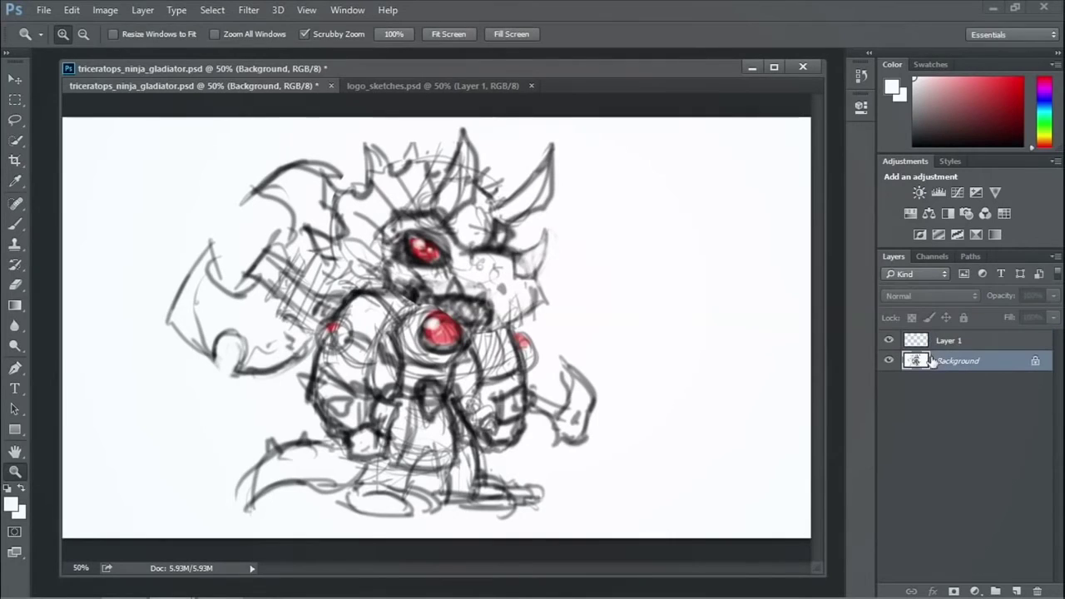
click(923, 343)
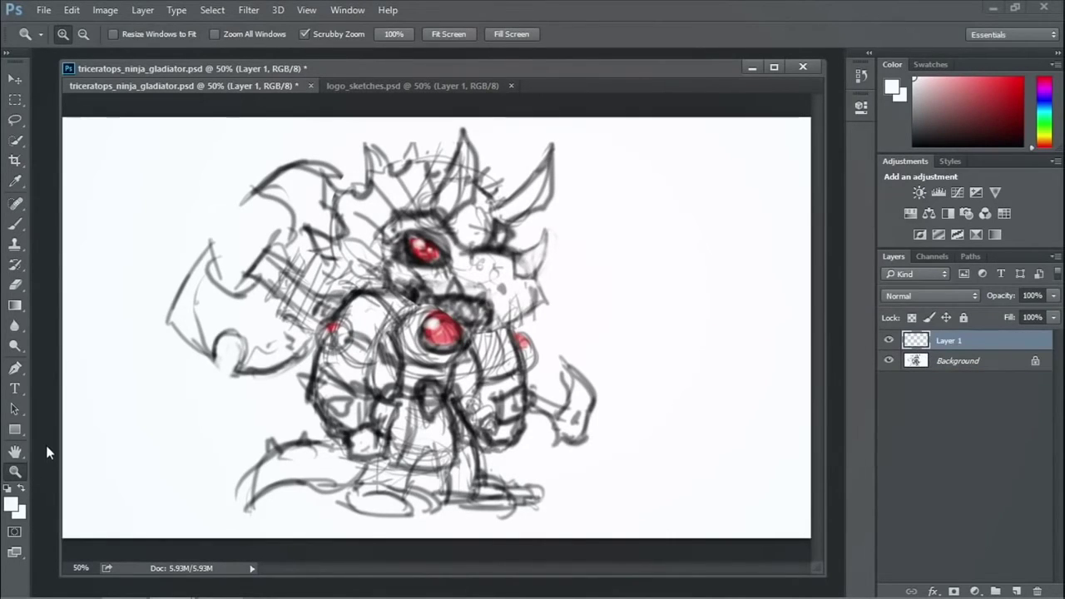
key(alt)
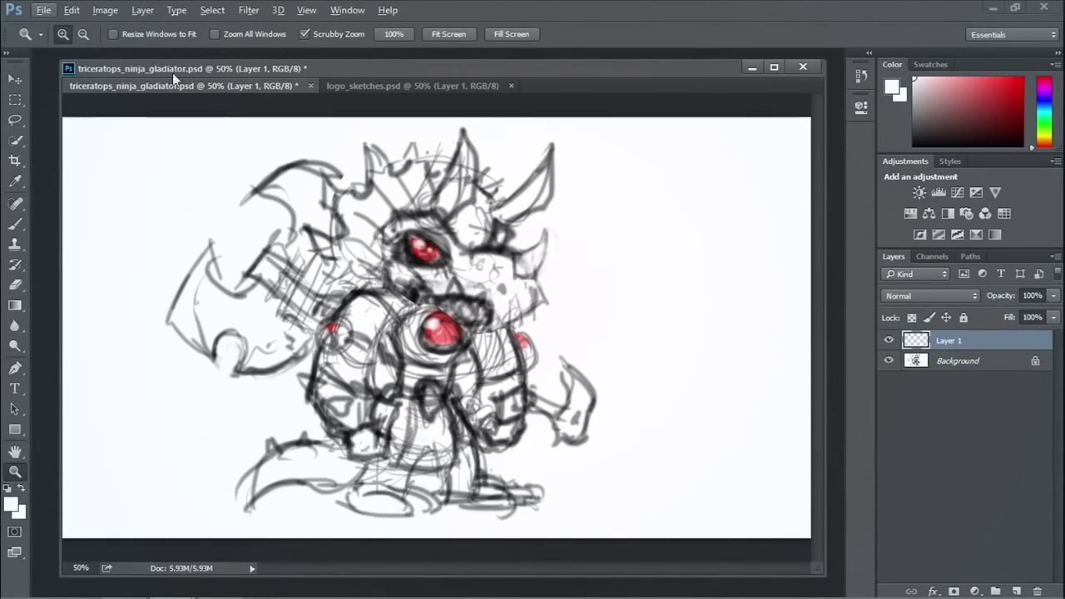
click(15, 100)
click(15, 186)
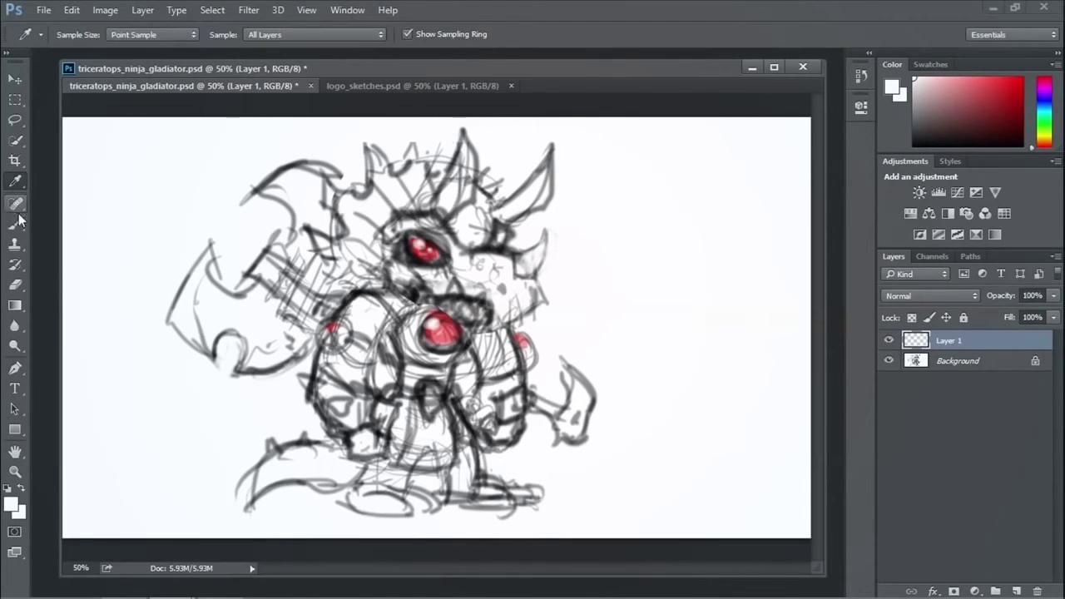
click(15, 224)
Step: Set the painting colour to black (000000) and brush a round head right of the triceratops
click(13, 506)
text(000000)
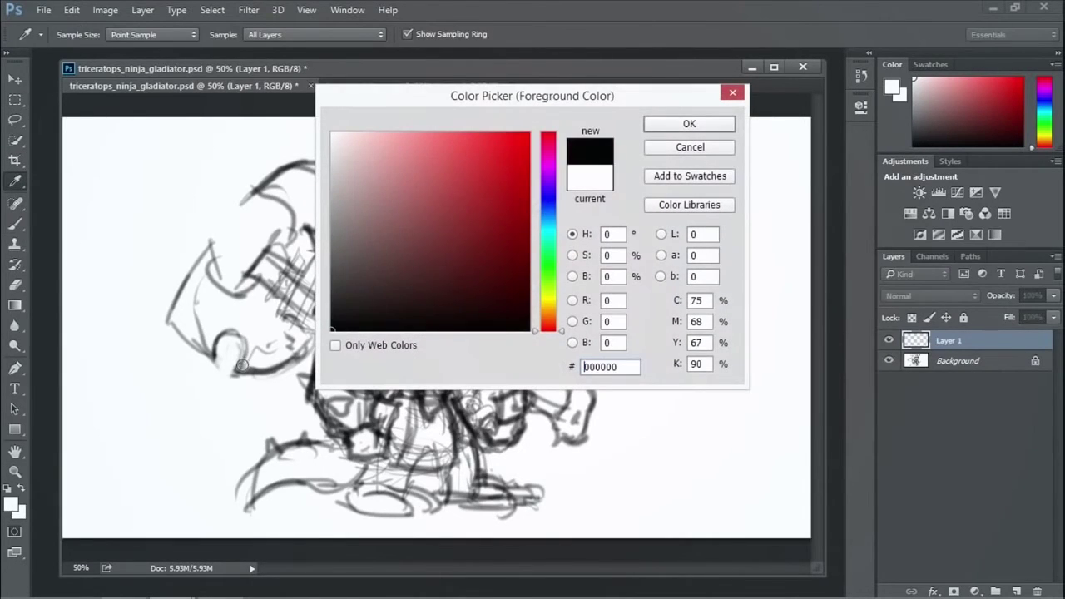
key(Return)
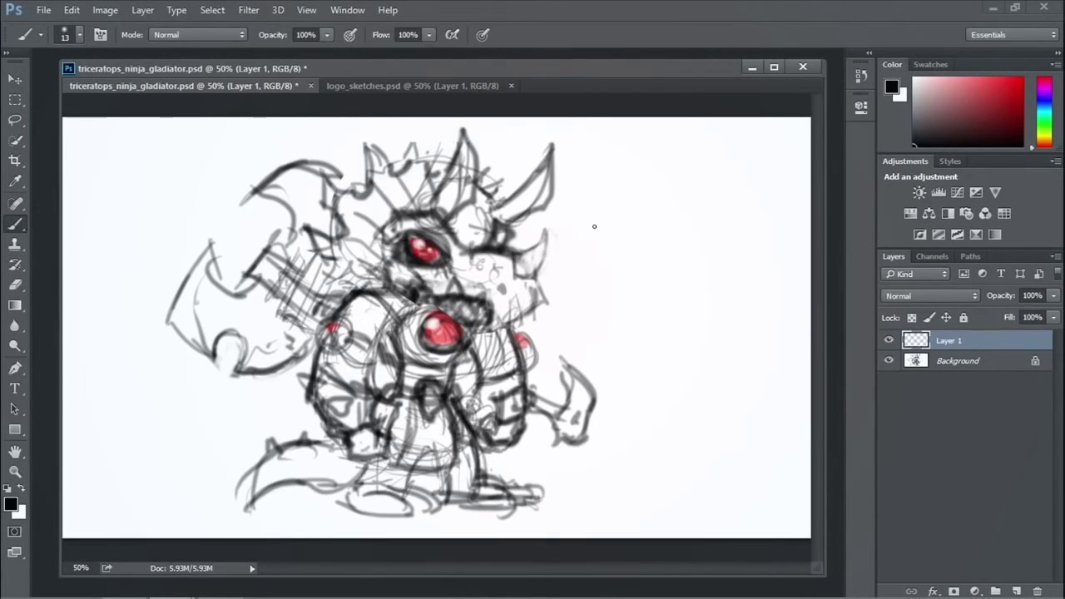
mouse_move(634, 295)
mouse_down()
mouse_move(630, 226)
mouse_move(635, 283)
mouse_move(652, 292)
mouse_move(638, 267)
mouse_move(652, 207)
mouse_move(719, 204)
mouse_move(641, 235)
mouse_move(658, 292)
mouse_move(720, 287)
mouse_move(721, 240)
mouse_move(689, 207)
mouse_move(747, 224)
mouse_move(707, 203)
mouse_move(749, 277)
mouse_move(665, 306)
mouse_up()
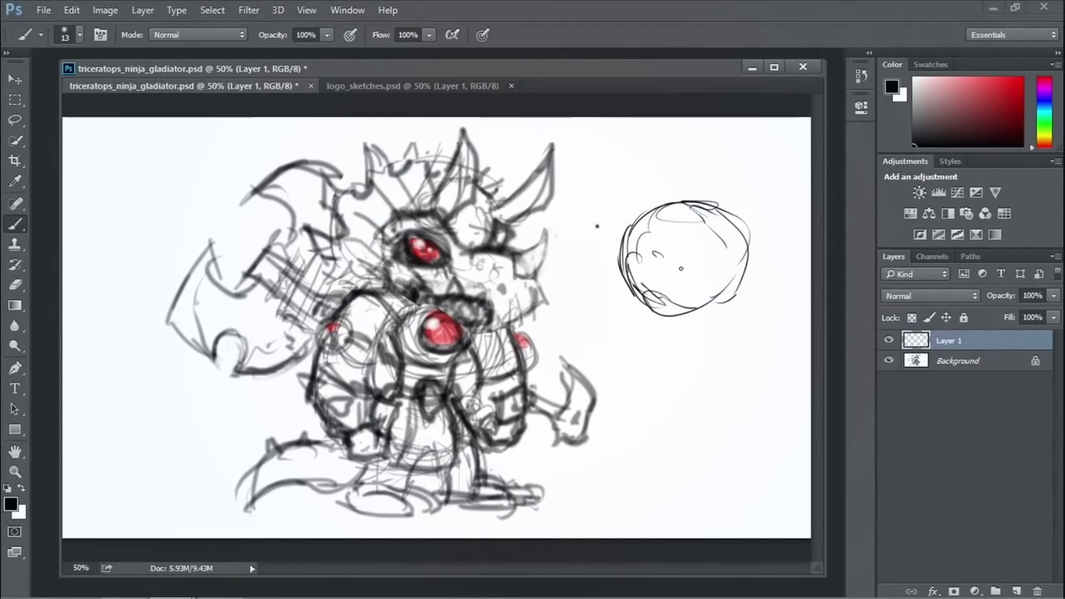
Step: Sketch the figure's eye, neck, round body outline and legs below the head
mouse_move(652, 250)
mouse_down()
mouse_move(703, 287)
mouse_move(754, 251)
mouse_up()
drag(640, 313, 622, 398)
mouse_move(657, 309)
mouse_down()
mouse_move(709, 323)
mouse_move(753, 388)
mouse_up()
drag(696, 303, 750, 379)
mouse_move(628, 393)
mouse_down()
mouse_move(684, 438)
mouse_move(746, 349)
mouse_up()
mouse_move(717, 409)
mouse_down()
mouse_move(749, 439)
mouse_move(751, 470)
mouse_up()
drag(702, 421, 717, 462)
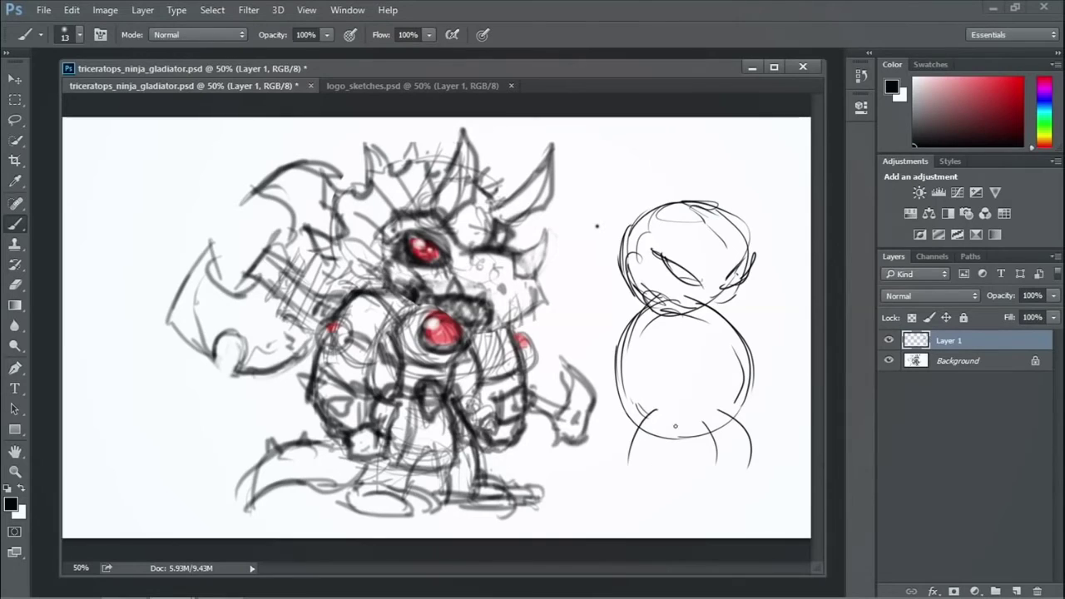
drag(709, 314, 787, 376)
drag(652, 314, 599, 362)
drag(620, 323, 599, 363)
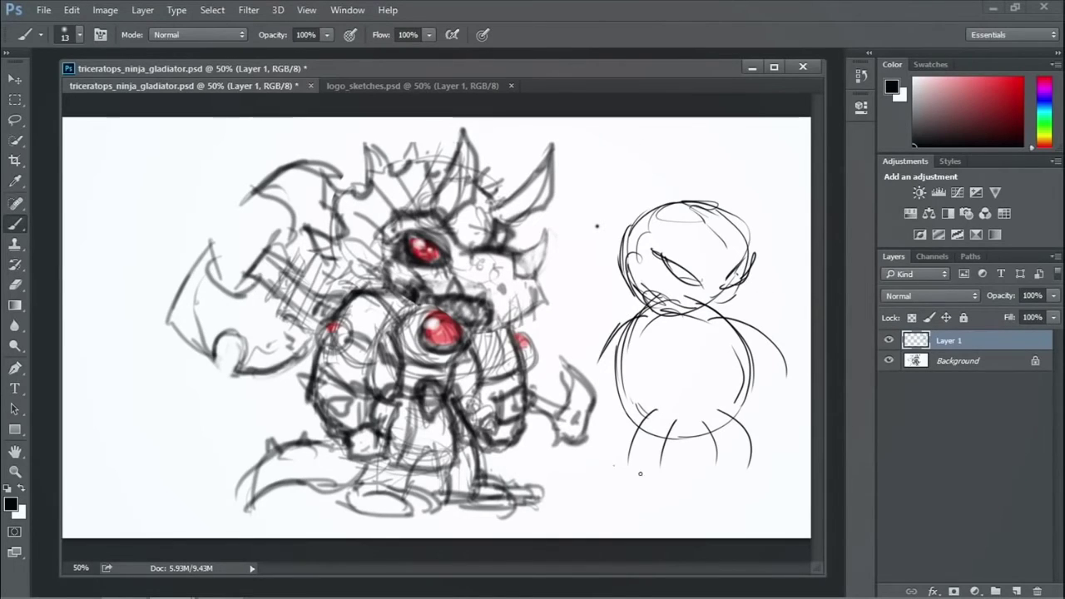
mouse_move(614, 470)
mouse_down()
mouse_move(656, 464)
mouse_move(782, 480)
mouse_move(608, 467)
mouse_move(604, 477)
mouse_move(620, 494)
mouse_move(662, 487)
mouse_up()
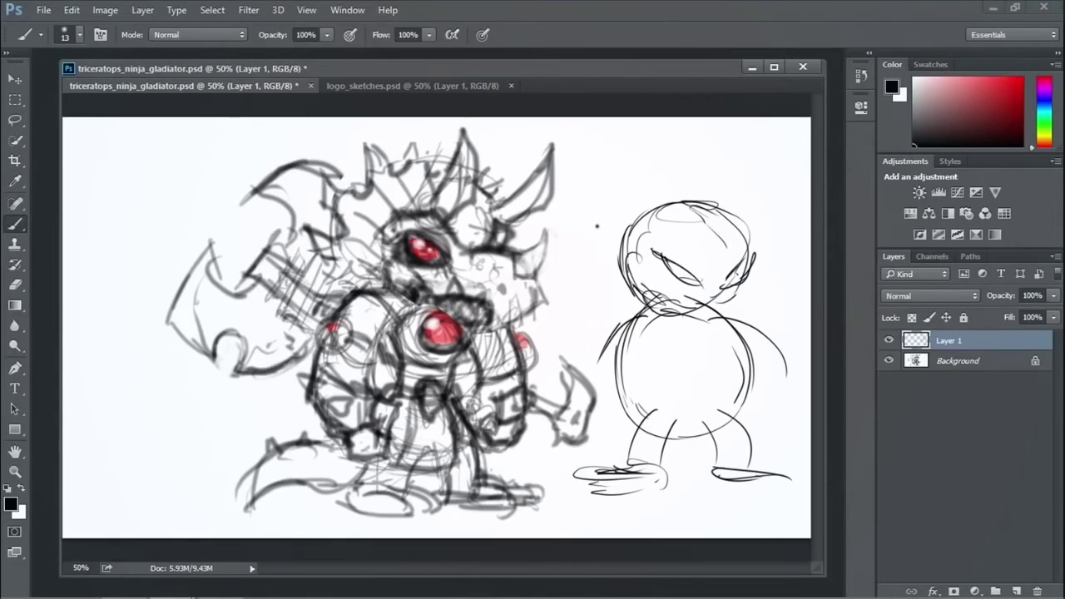
Step: Add both arms, body detail lines and refine the face and jaw
drag(577, 380, 592, 411)
drag(642, 339, 639, 396)
drag(658, 318, 633, 359)
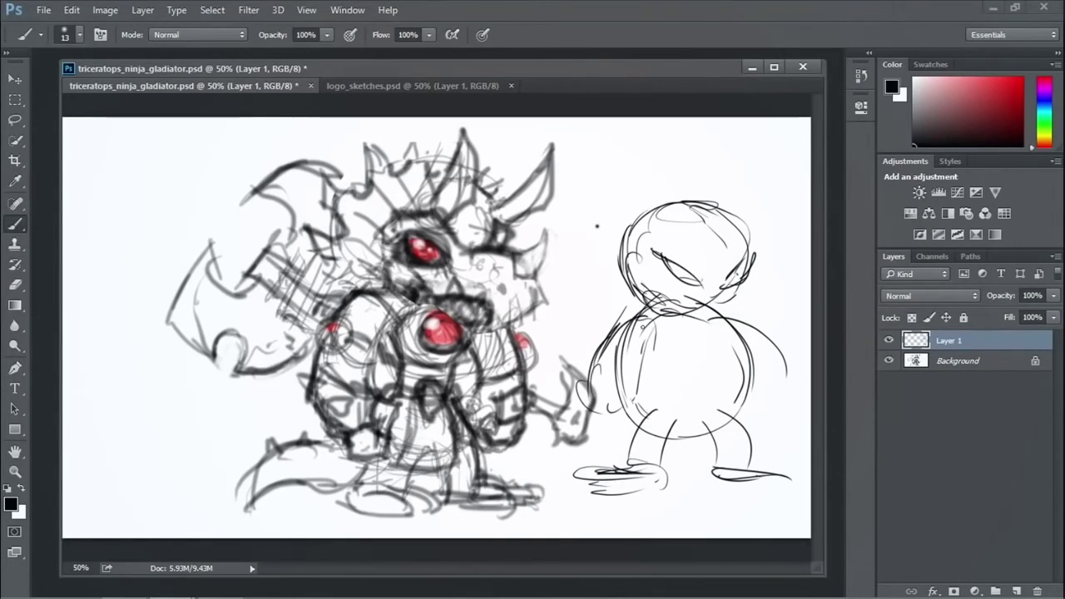
mouse_move(735, 328)
mouse_down()
mouse_move(771, 351)
mouse_move(734, 379)
mouse_up()
drag(754, 323, 720, 391)
drag(714, 341, 743, 403)
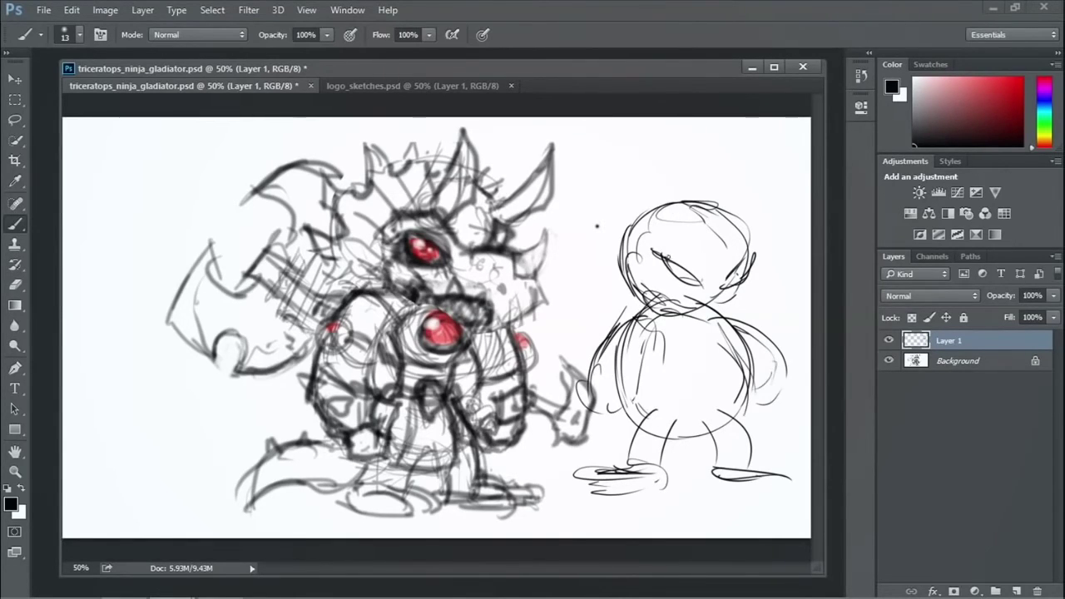
mouse_move(734, 279)
mouse_down()
mouse_move(735, 296)
mouse_move(692, 313)
mouse_up()
drag(578, 276, 590, 269)
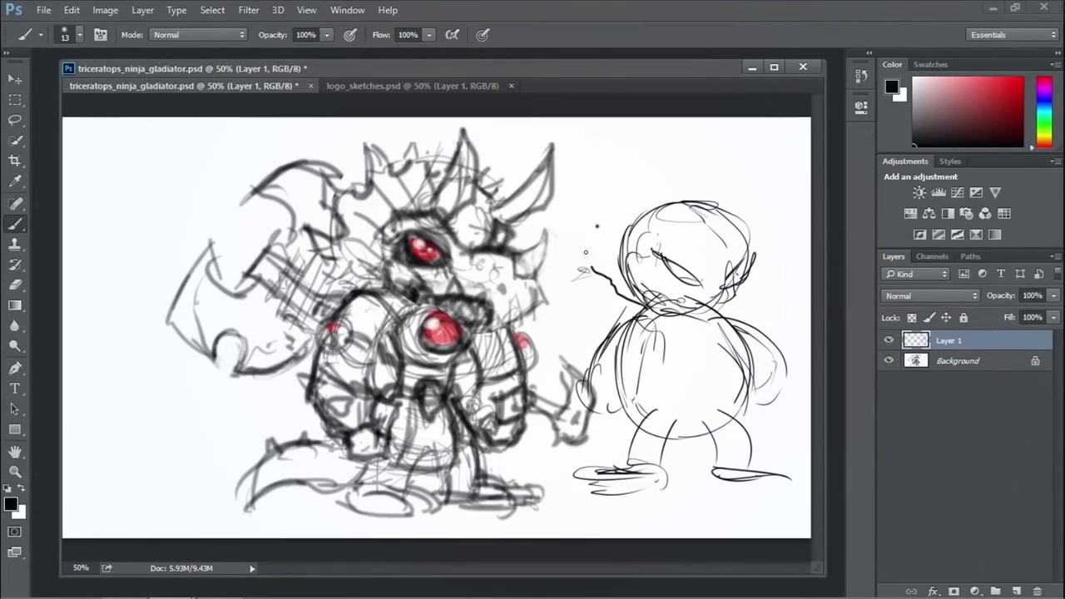
Step: Ink a spiky outline over the figure's head and down its right side
mouse_move(582, 235)
mouse_down()
mouse_move(579, 194)
mouse_move(599, 202)
mouse_move(626, 161)
mouse_move(688, 145)
mouse_move(740, 214)
mouse_up()
drag(711, 175, 680, 238)
drag(717, 153, 679, 231)
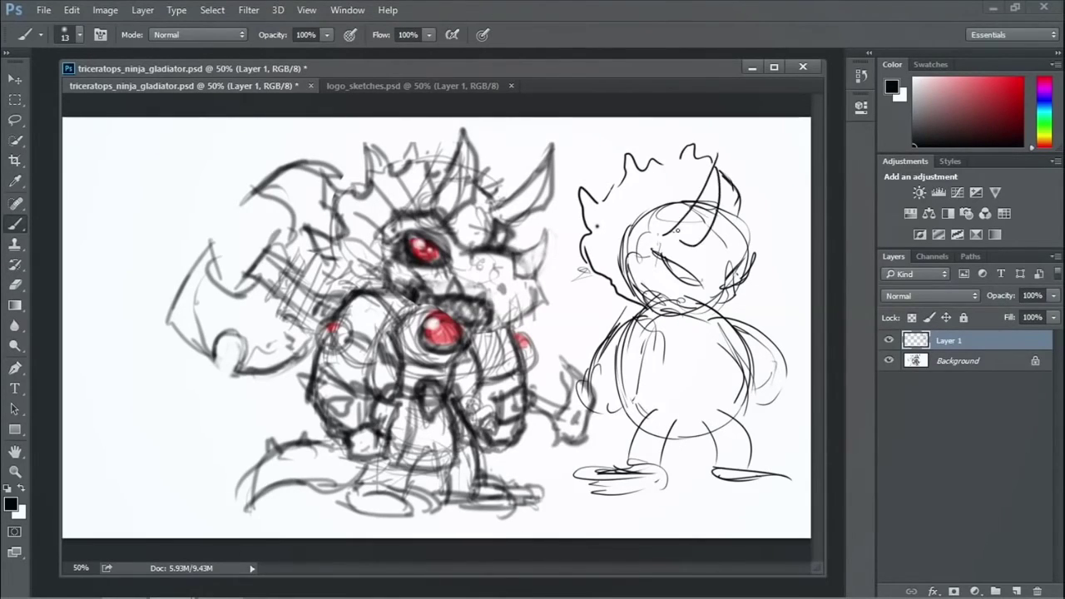
drag(772, 172, 742, 245)
mouse_move(740, 287)
mouse_down()
mouse_move(777, 289)
mouse_move(792, 302)
mouse_move(767, 336)
mouse_move(617, 311)
mouse_move(588, 402)
mouse_move(576, 392)
mouse_move(584, 418)
mouse_move(622, 422)
mouse_move(647, 378)
mouse_up()
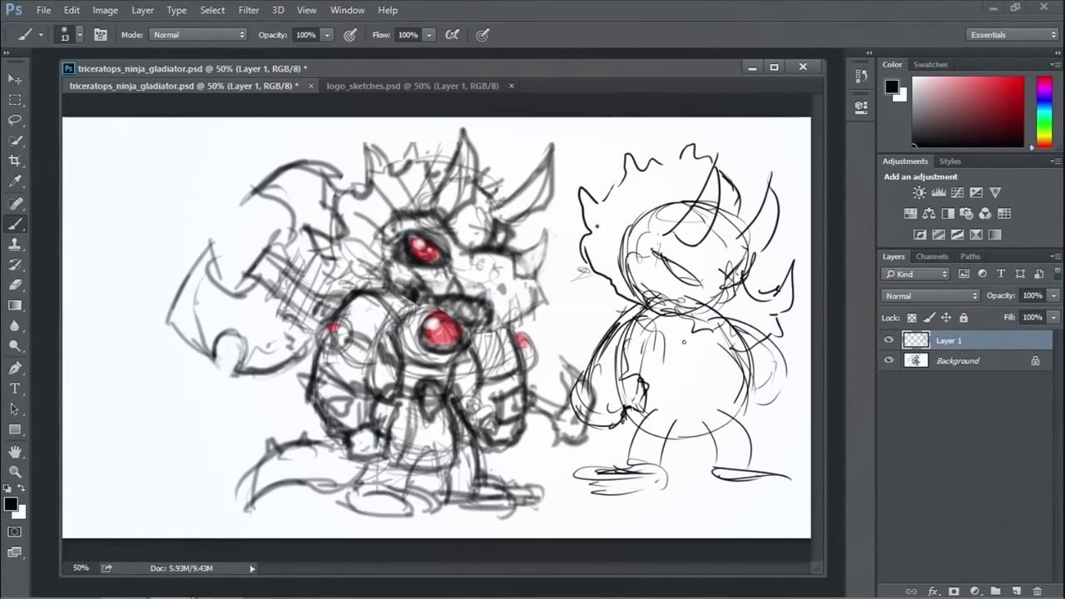
mouse_move(733, 318)
mouse_down()
mouse_move(774, 385)
mouse_move(752, 414)
mouse_up()
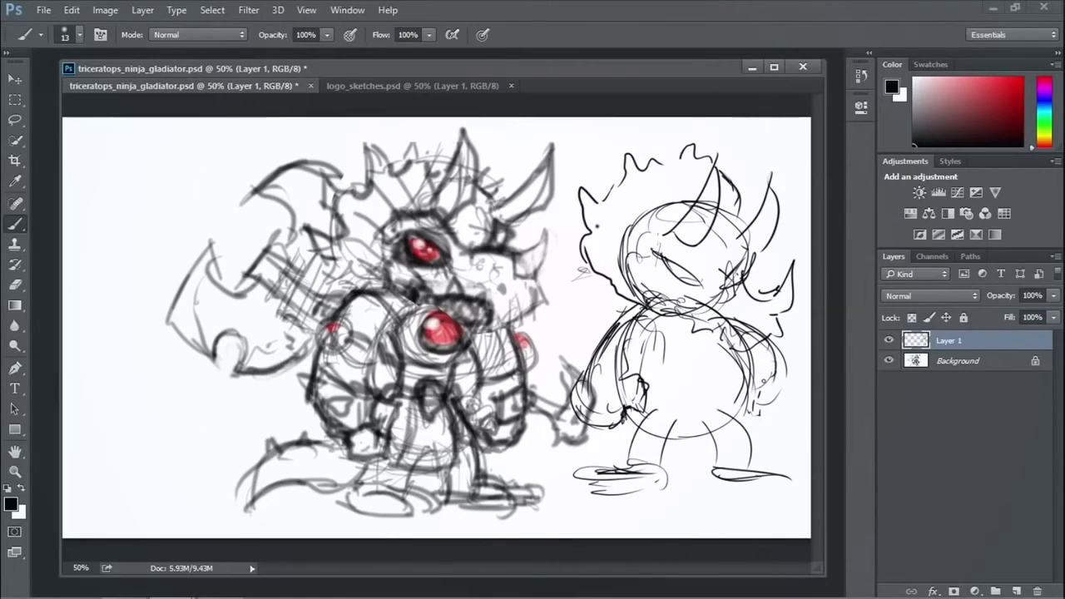
Step: Draw an angry eye and brow, chest strokes and a spike from the right side
drag(660, 281, 688, 291)
mouse_move(657, 260)
mouse_down()
mouse_move(669, 286)
mouse_move(697, 291)
mouse_up()
mouse_move(656, 270)
mouse_down()
mouse_move(669, 287)
mouse_move(680, 276)
mouse_move(698, 285)
mouse_move(692, 296)
mouse_move(634, 273)
mouse_move(642, 305)
mouse_move(662, 309)
mouse_up()
drag(647, 313, 674, 303)
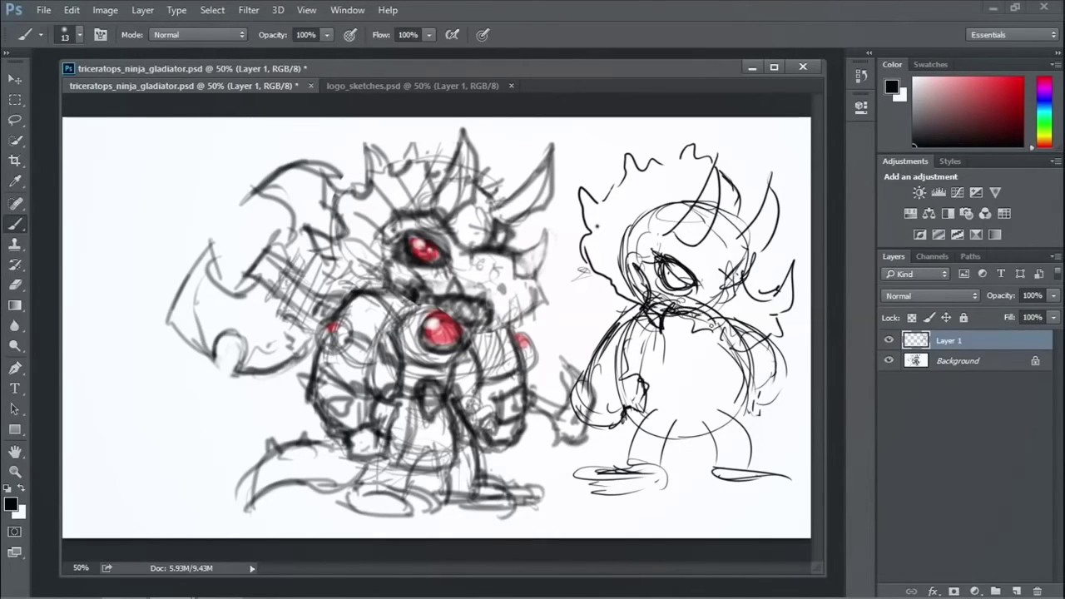
mouse_move(739, 369)
mouse_down()
mouse_move(775, 325)
mouse_move(792, 263)
mouse_up()
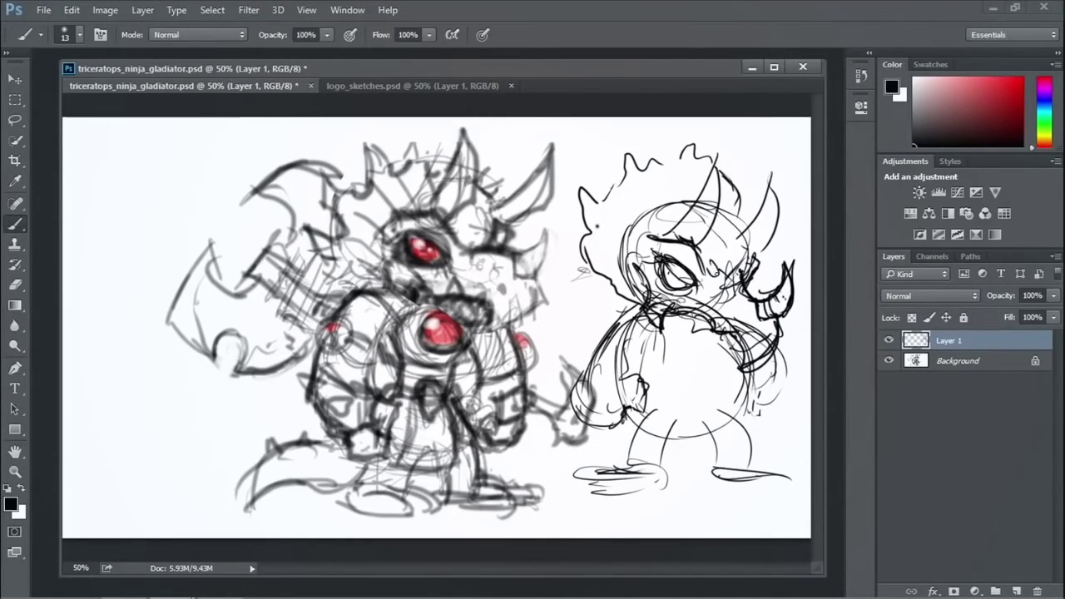
Step: Ink the hair spikes, the left head and cheek outline, and the top hair
drag(731, 215, 717, 272)
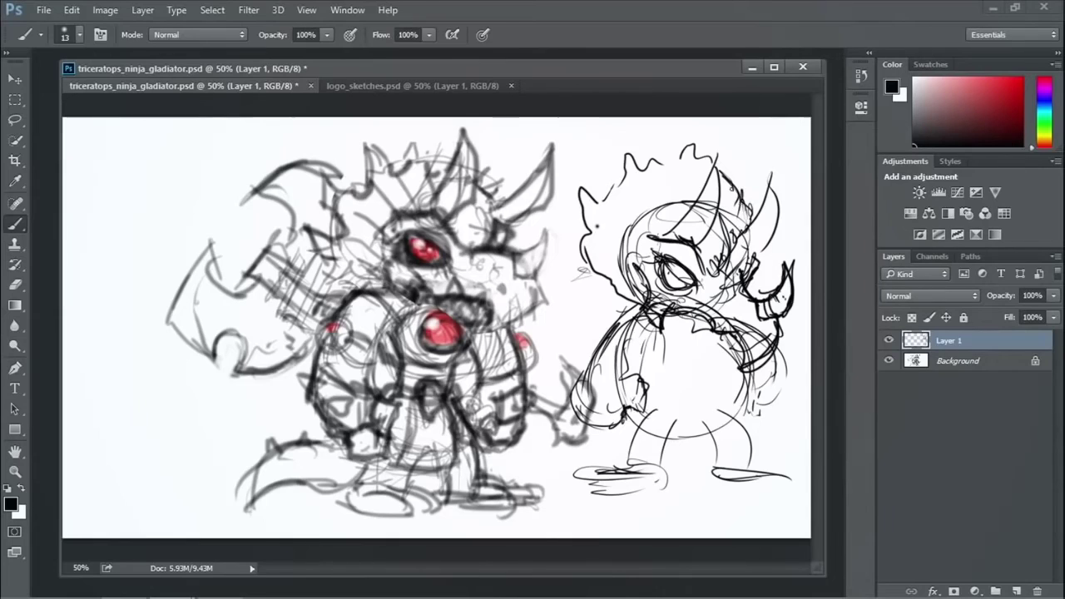
drag(707, 176, 672, 239)
mouse_move(714, 151)
mouse_down()
mouse_move(730, 247)
mouse_move(704, 241)
mouse_up()
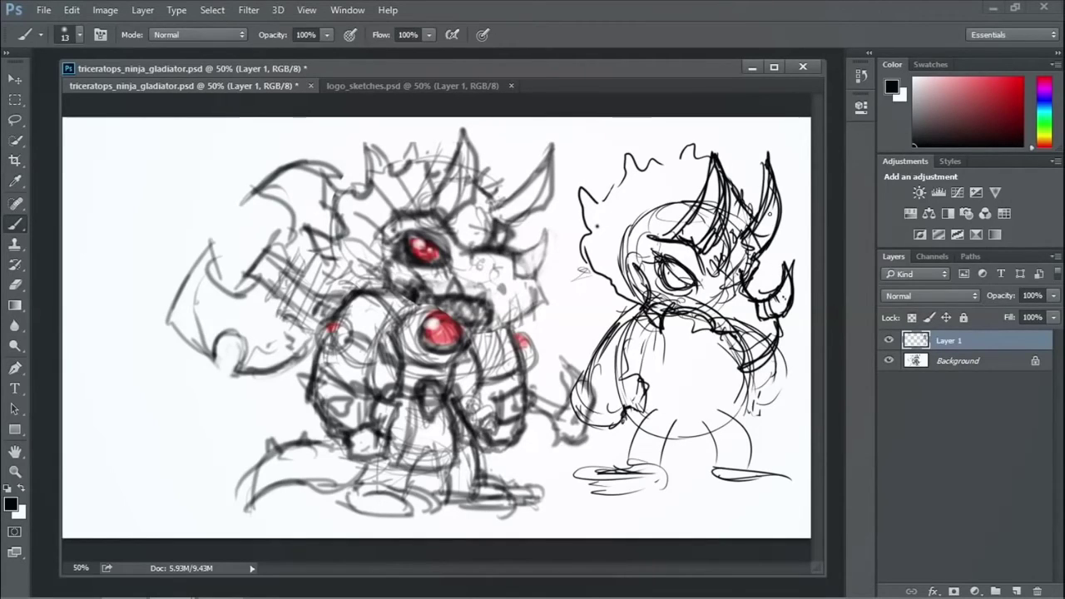
drag(714, 144, 724, 176)
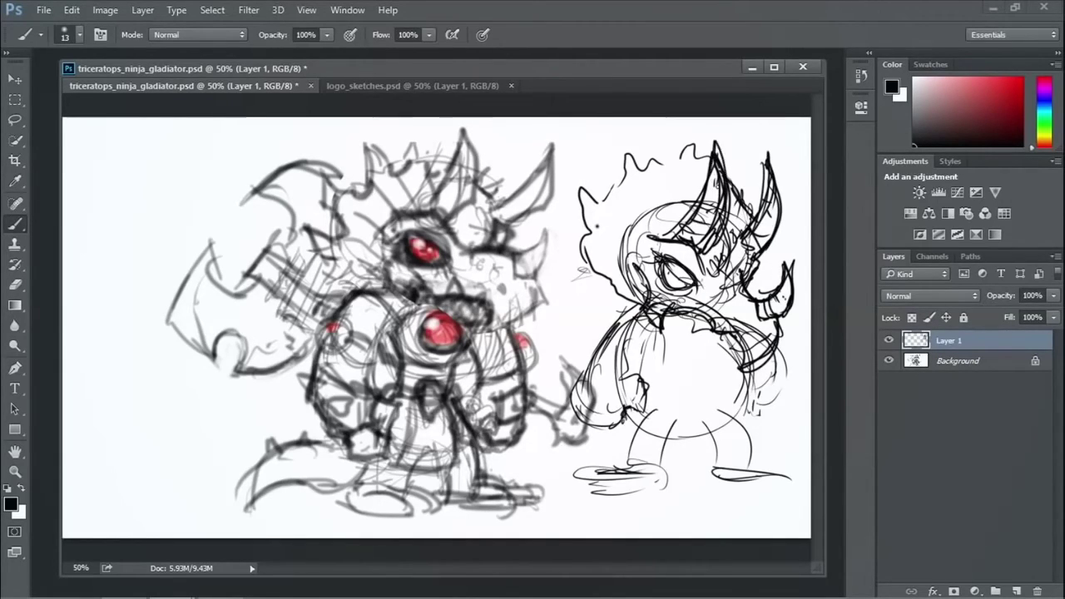
mouse_move(617, 199)
mouse_down()
mouse_move(597, 236)
mouse_move(595, 296)
mouse_up()
drag(604, 250, 583, 279)
drag(596, 221, 584, 258)
drag(624, 170, 587, 198)
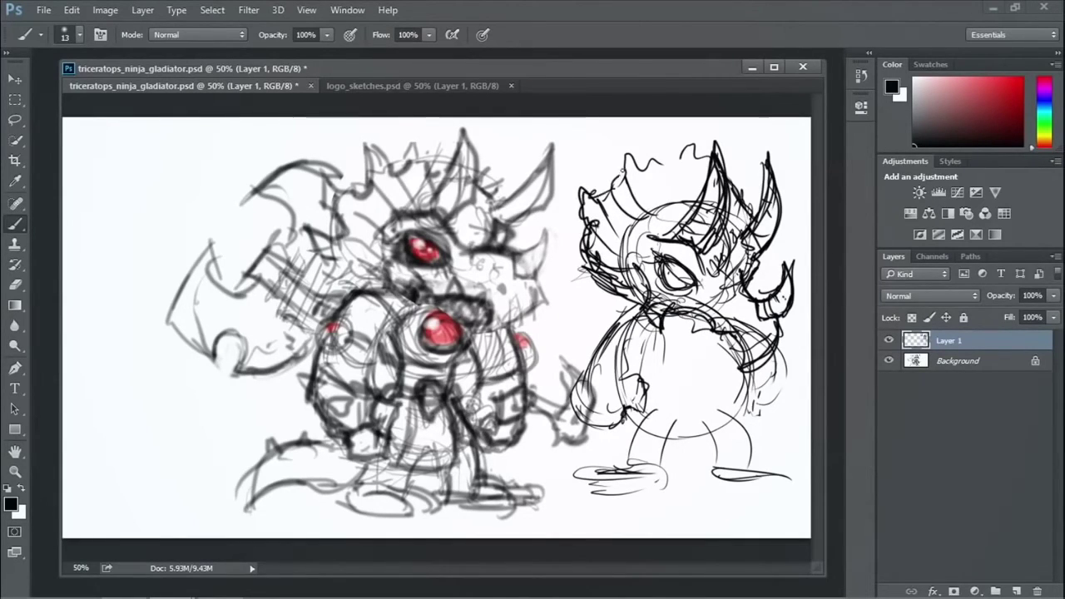
mouse_move(642, 173)
mouse_down()
mouse_move(697, 144)
mouse_move(670, 174)
mouse_up()
drag(680, 164, 676, 203)
drag(682, 186, 697, 166)
Step: Draw the chibi's arm with a thickened hand loop
mouse_move(692, 326)
mouse_down()
mouse_move(665, 374)
mouse_move(716, 372)
mouse_move(682, 379)
mouse_up()
mouse_move(684, 325)
mouse_down()
mouse_move(665, 371)
mouse_move(662, 360)
mouse_up()
mouse_move(662, 366)
mouse_down()
mouse_move(721, 346)
mouse_move(705, 375)
mouse_up()
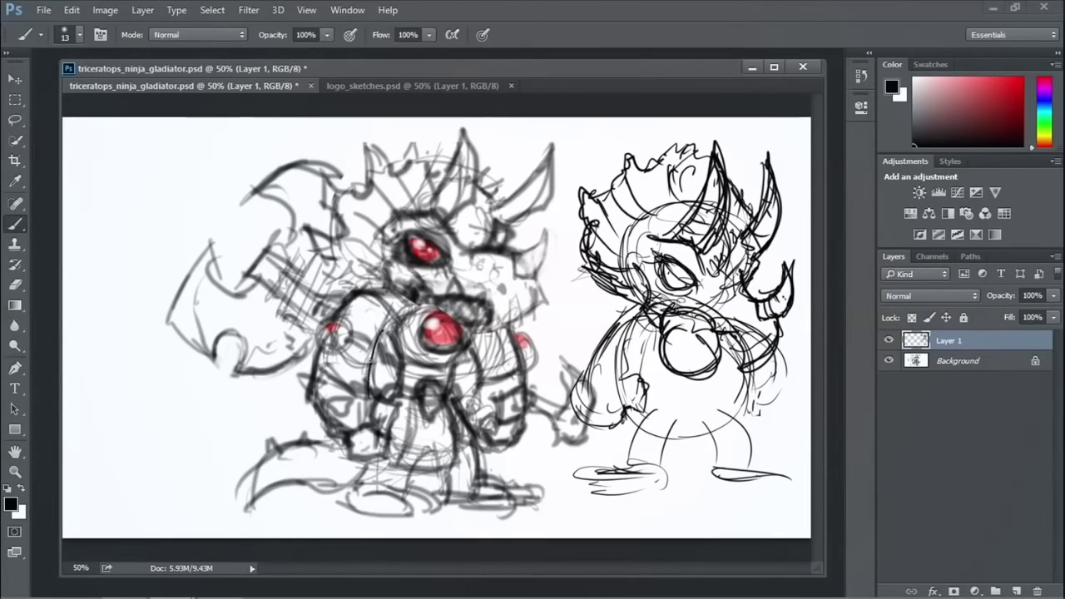
Step: Outline the dinosaur's chest orb and the small red dot with dark strokes, undoing a stray long stroke
drag(392, 329, 376, 397)
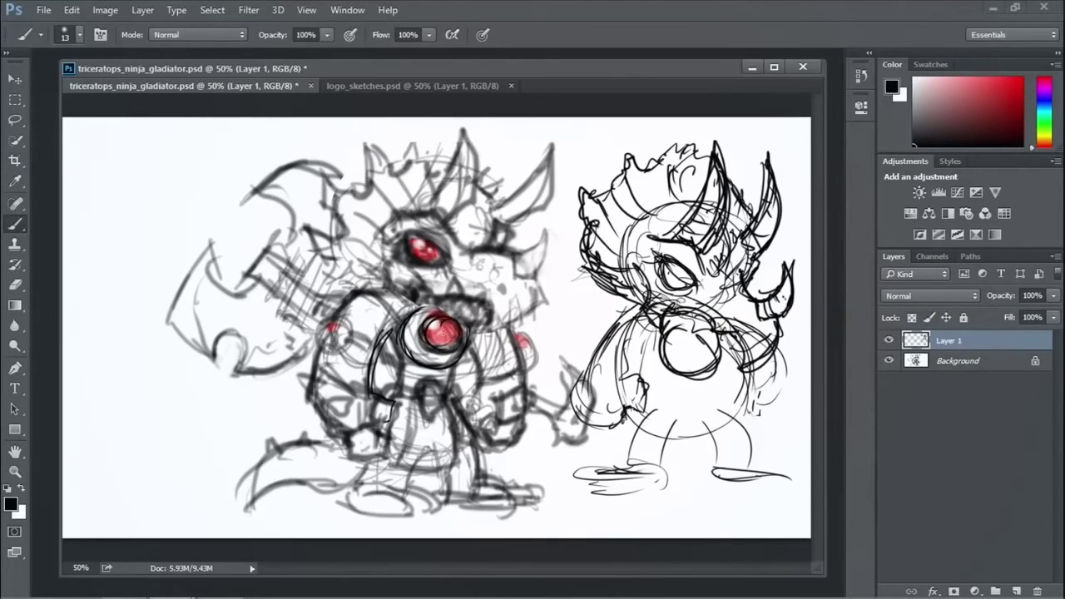
drag(335, 324, 331, 326)
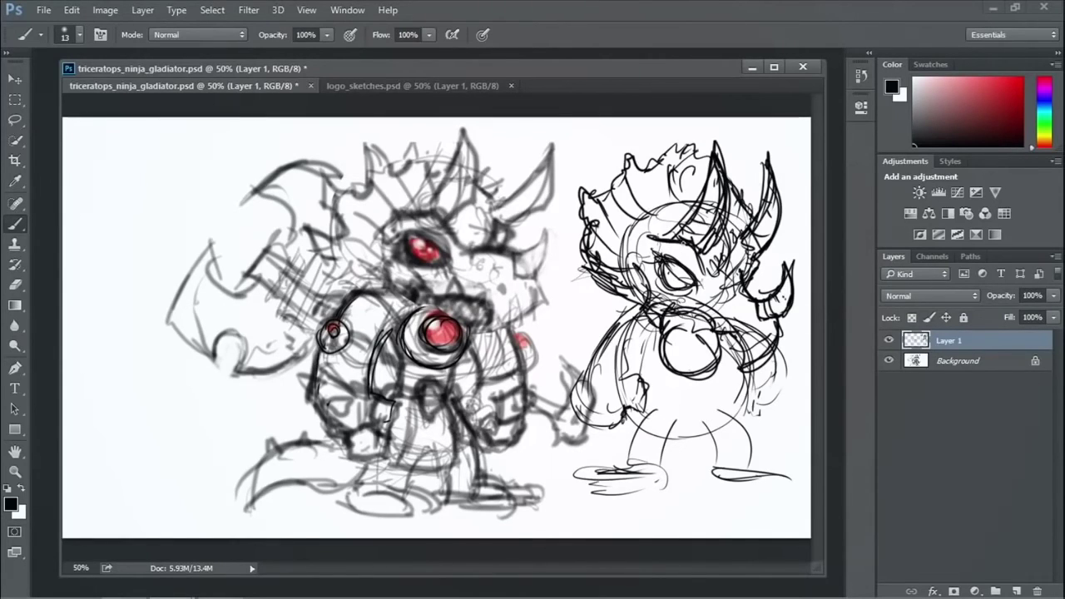
mouse_move(694, 248)
mouse_down()
mouse_move(381, 268)
mouse_move(422, 277)
mouse_up()
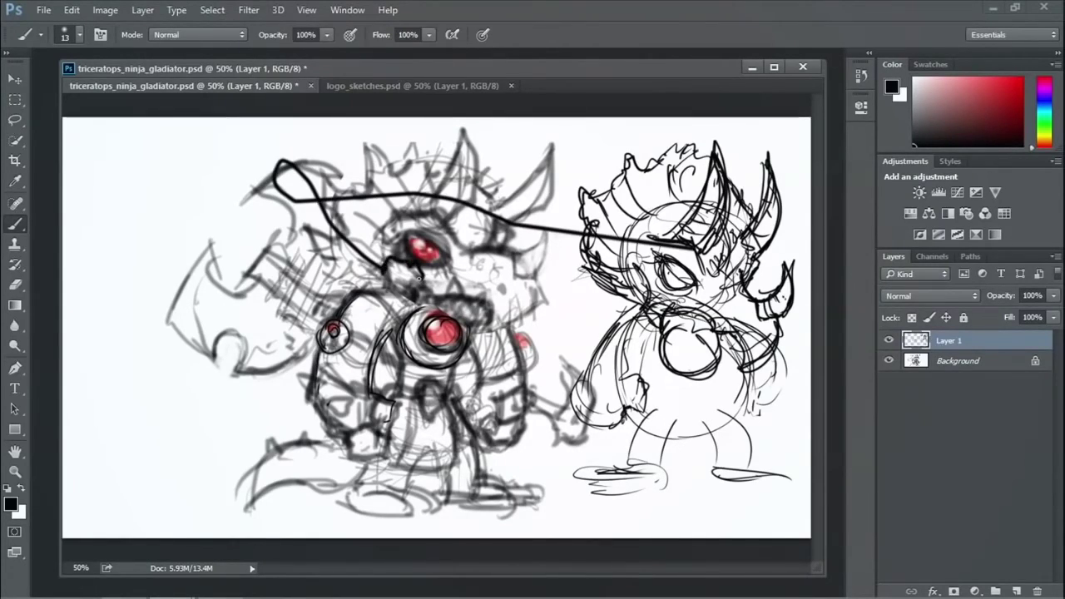
key(ctrl+z)
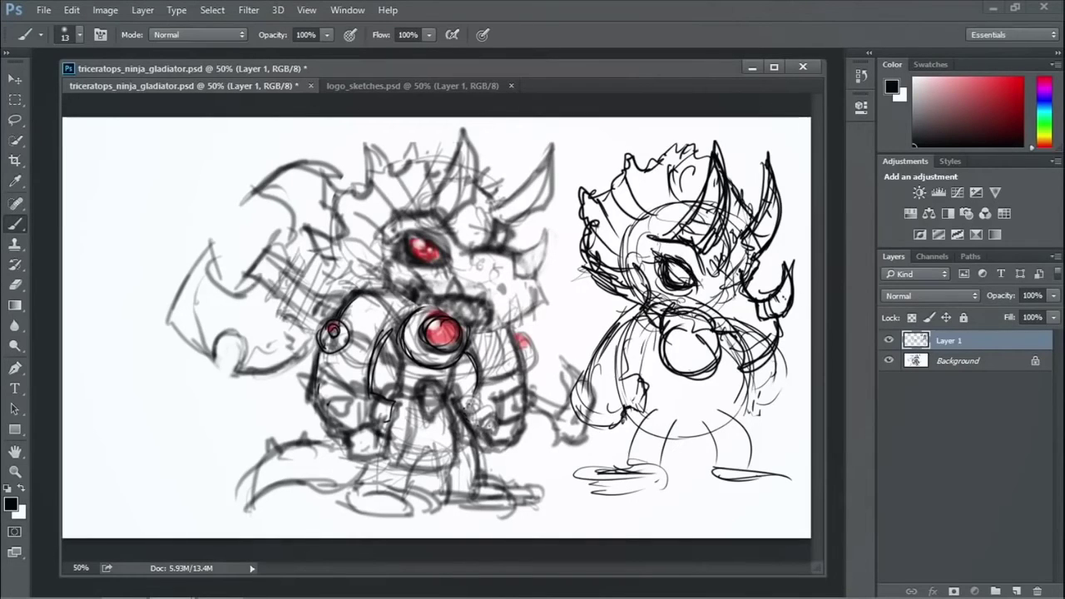
click(15, 79)
Step: Shift the Layer 1 drawing left and delete the lasso-selected body and dinosaur strokes
mouse_move(730, 215)
mouse_down()
mouse_move(671, 191)
mouse_move(479, 190)
mouse_move(515, 177)
mouse_move(707, 226)
mouse_up()
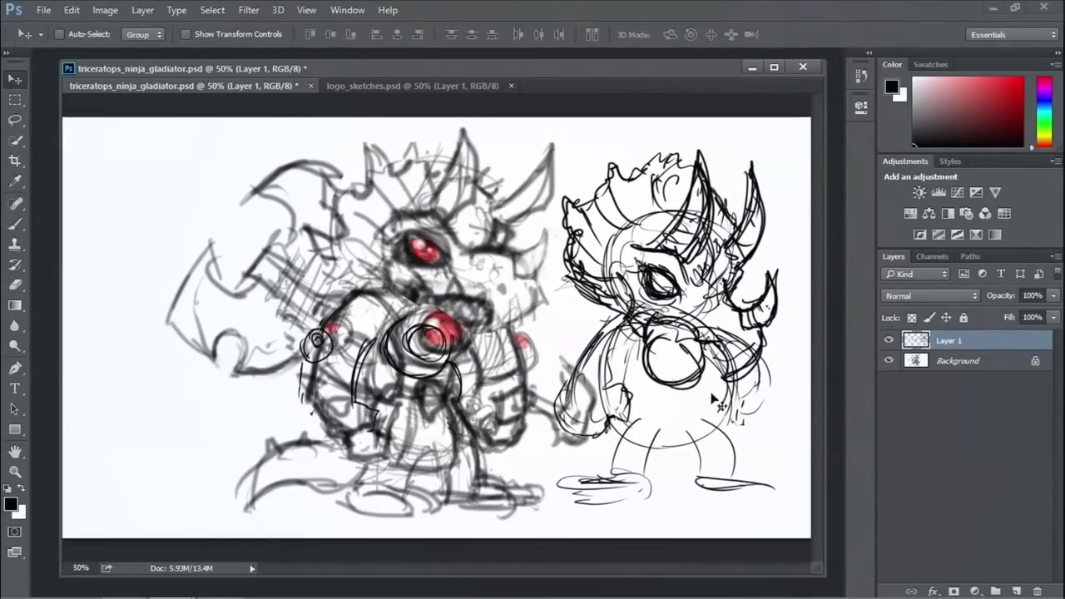
click(15, 120)
mouse_move(249, 476)
mouse_down()
mouse_move(383, 267)
mouse_move(506, 319)
mouse_move(647, 320)
mouse_move(718, 385)
mouse_move(791, 421)
mouse_move(769, 539)
mouse_move(526, 506)
mouse_move(428, 520)
mouse_up()
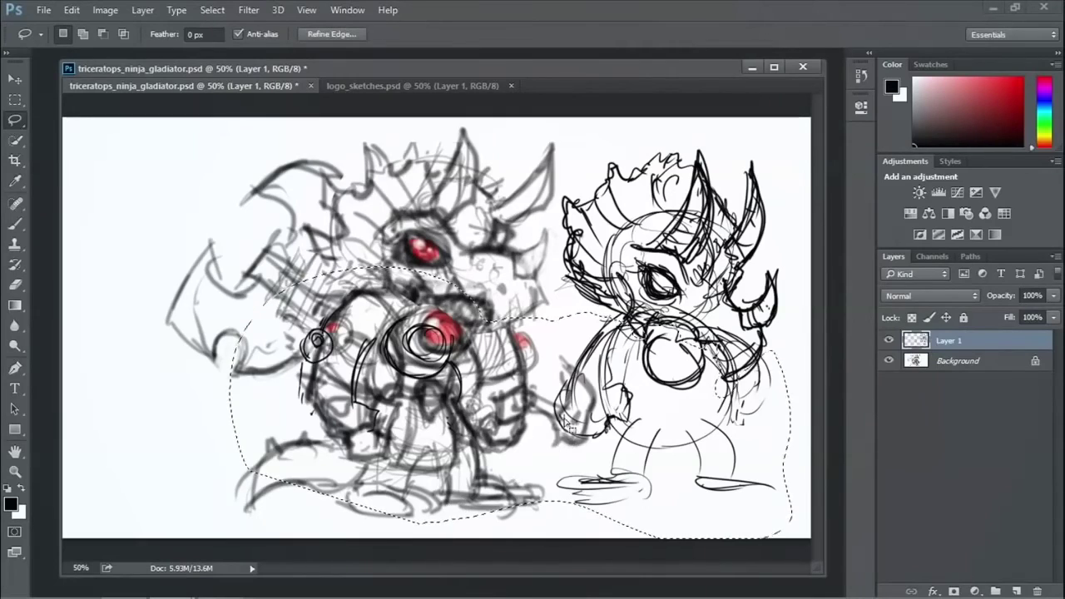
key(Delete)
key(ctrl+d)
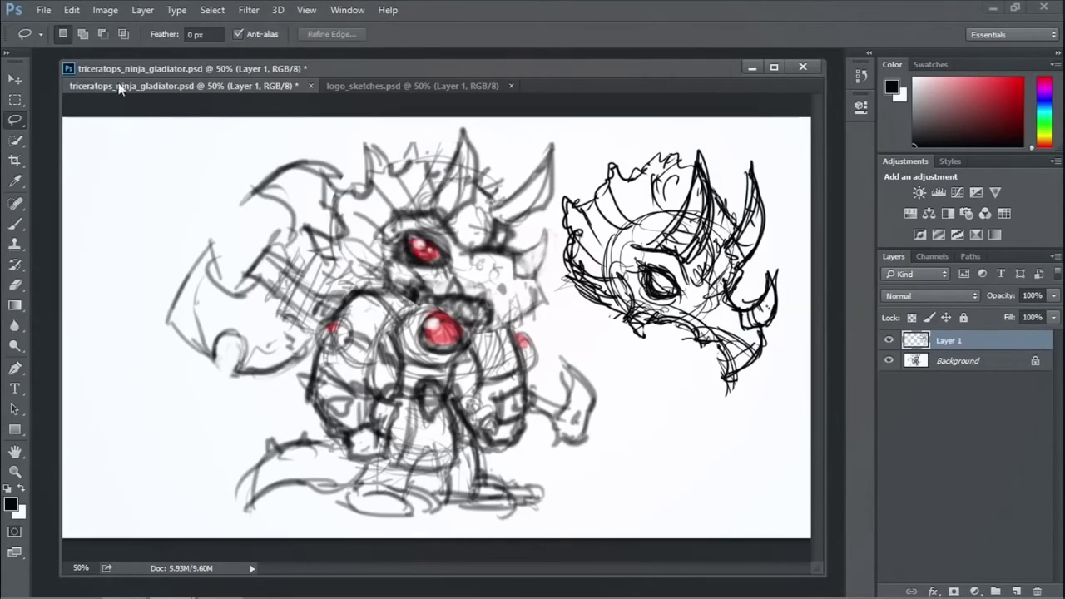
Step: Nudge the chibi head sketch into place just right of the dinosaur's horns
click(15, 78)
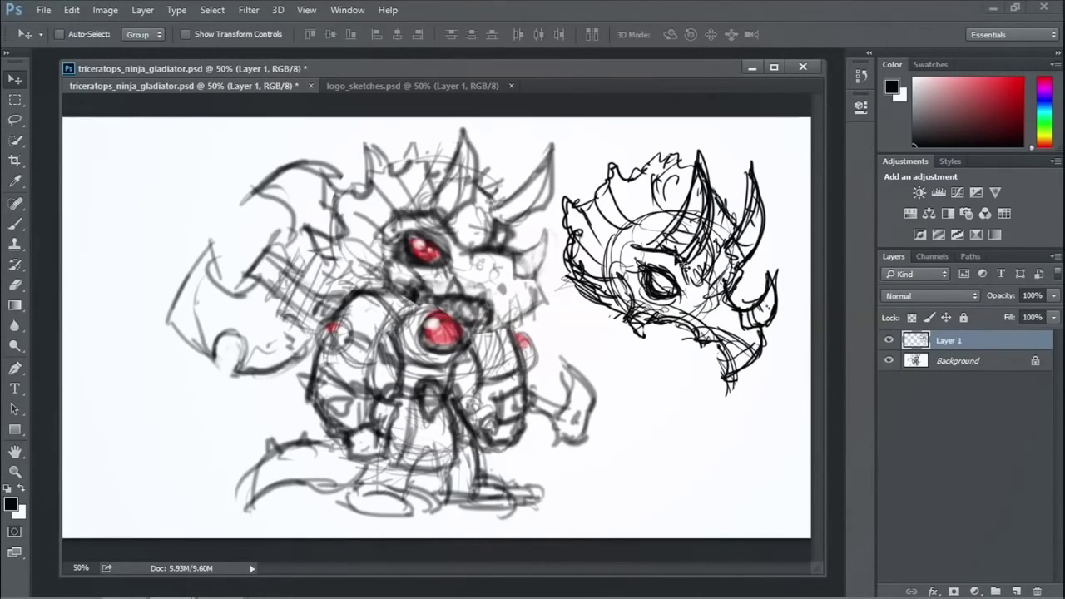
mouse_move(672, 256)
mouse_down()
mouse_move(666, 242)
mouse_move(695, 252)
mouse_up()
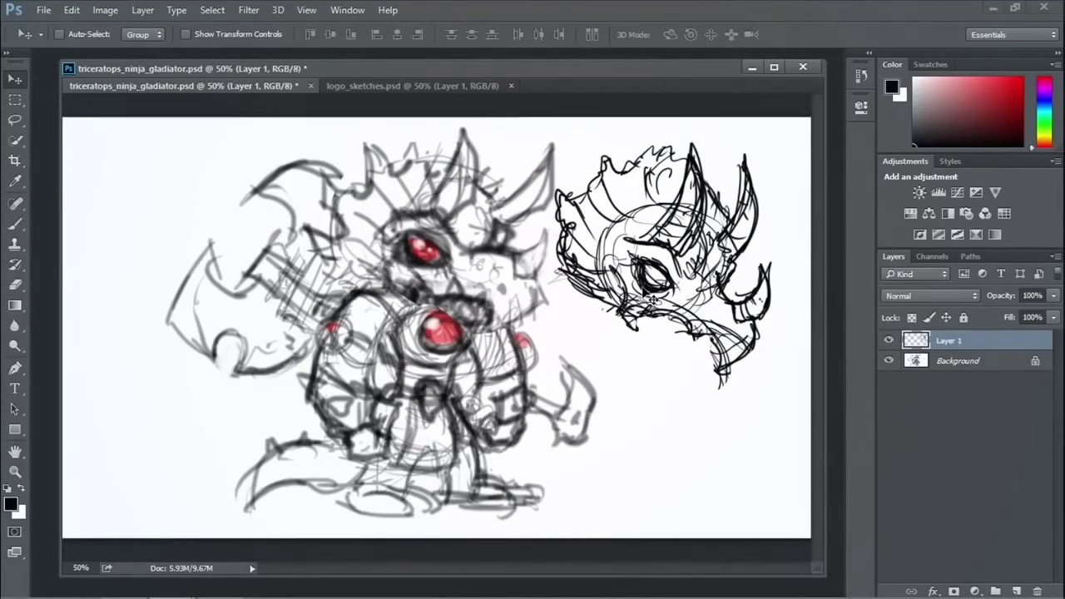
mouse_move(652, 301)
mouse_down()
mouse_move(662, 301)
mouse_move(651, 301)
mouse_up()
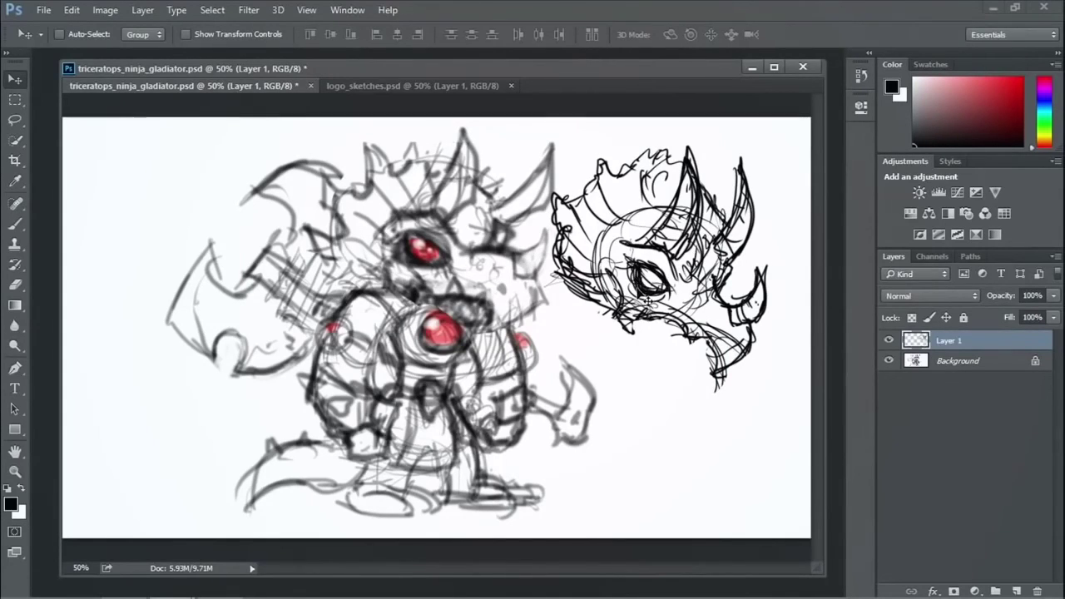
drag(647, 298, 653, 295)
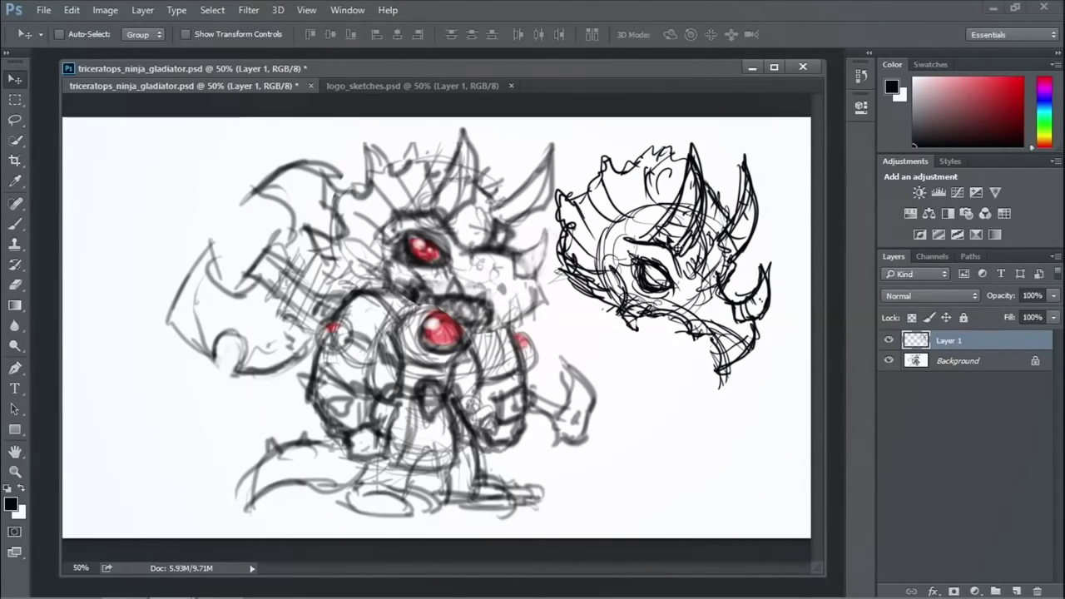
drag(667, 255, 671, 250)
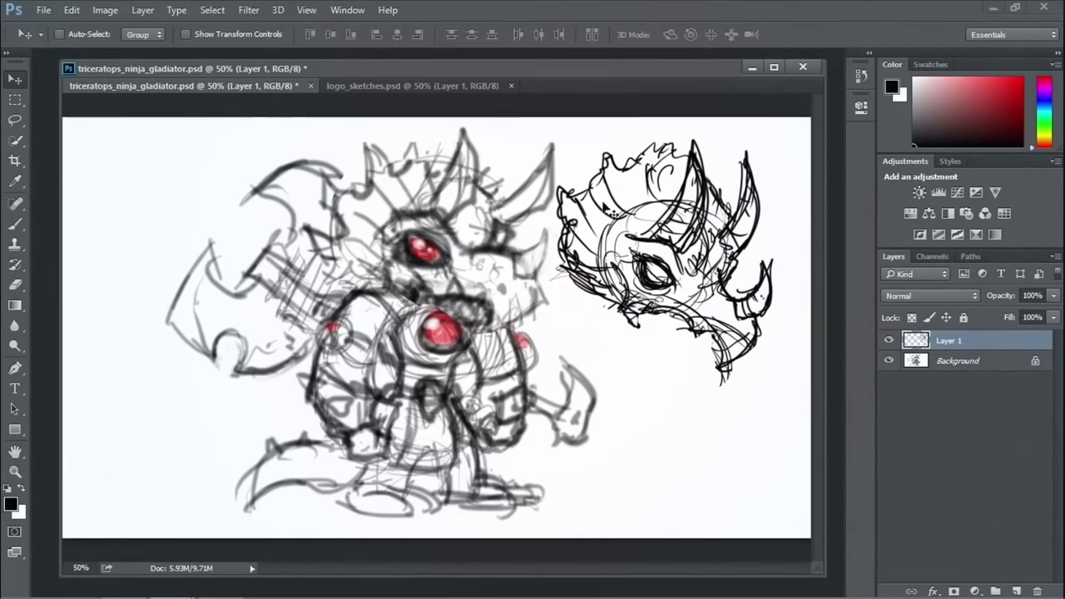
key(alt+bracketleft)
Step: Create a new empty layer named 'template' above Layer 1
key(alt+bracketright)
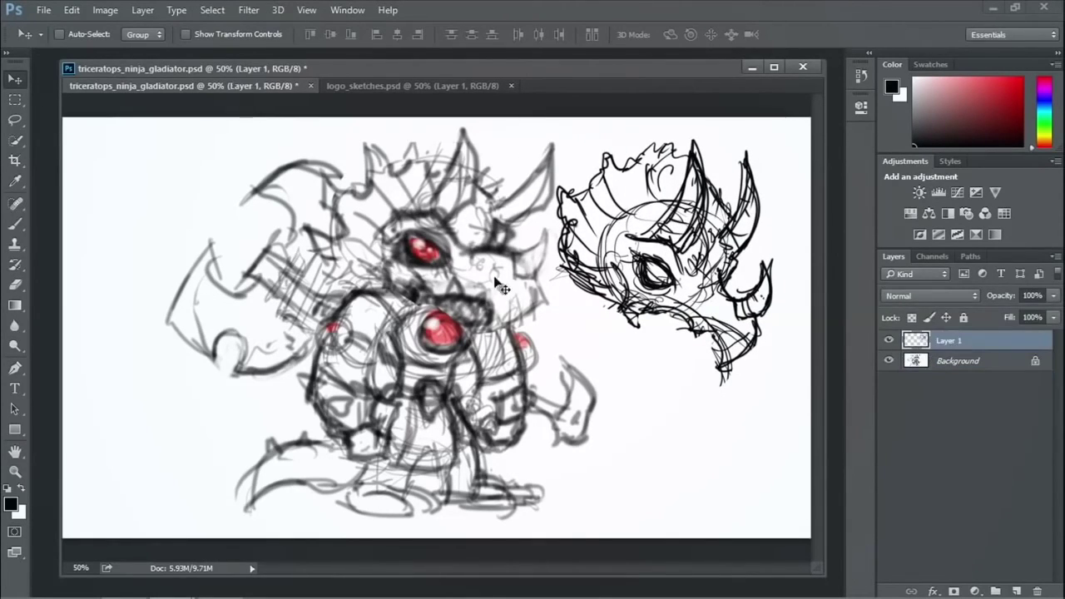
click(1054, 256)
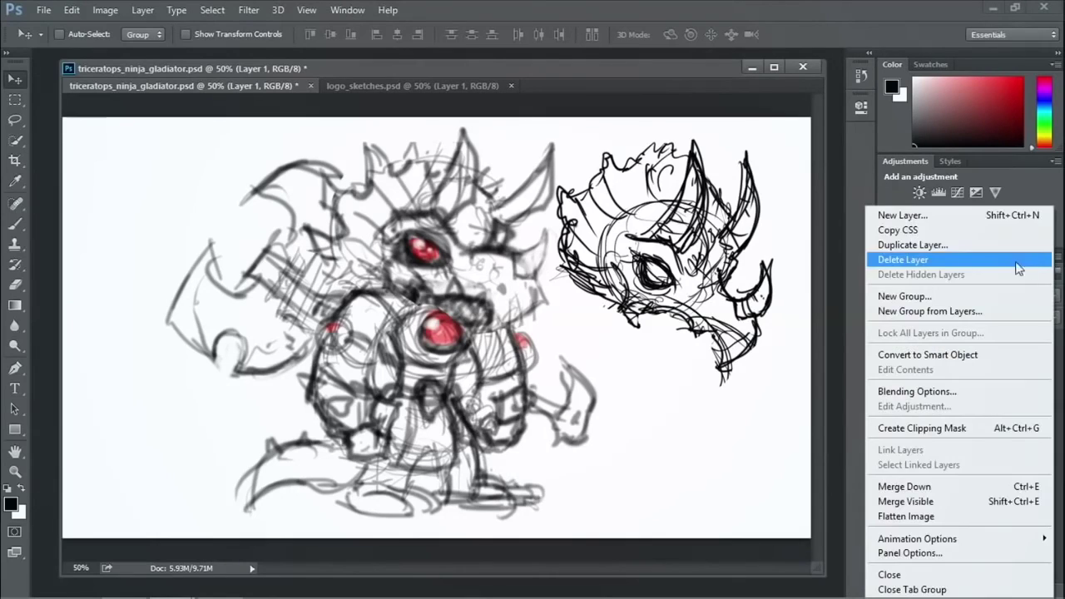
click(984, 225)
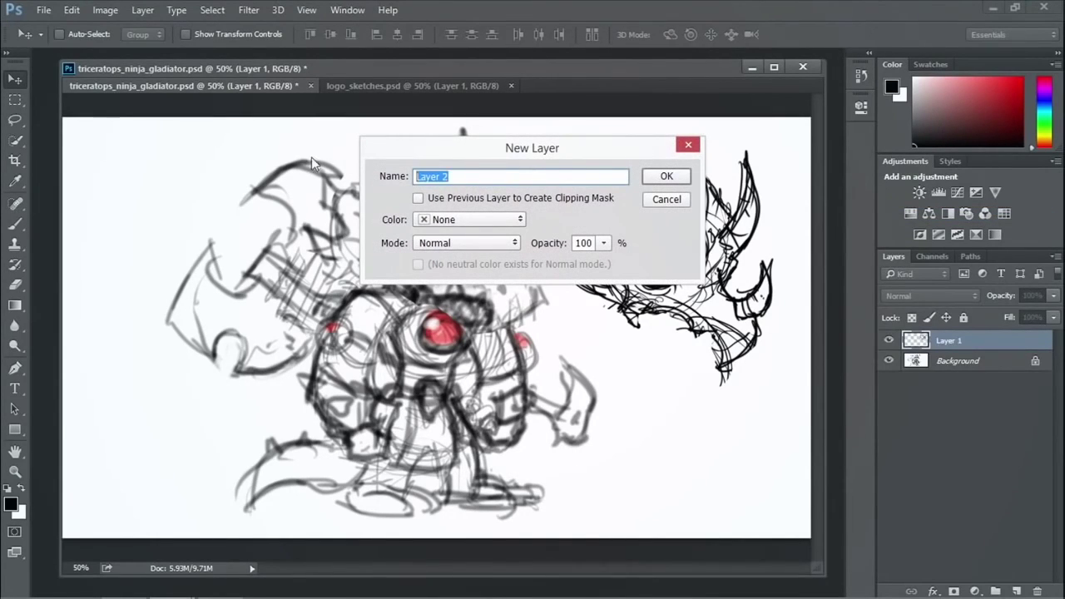
text(temp)
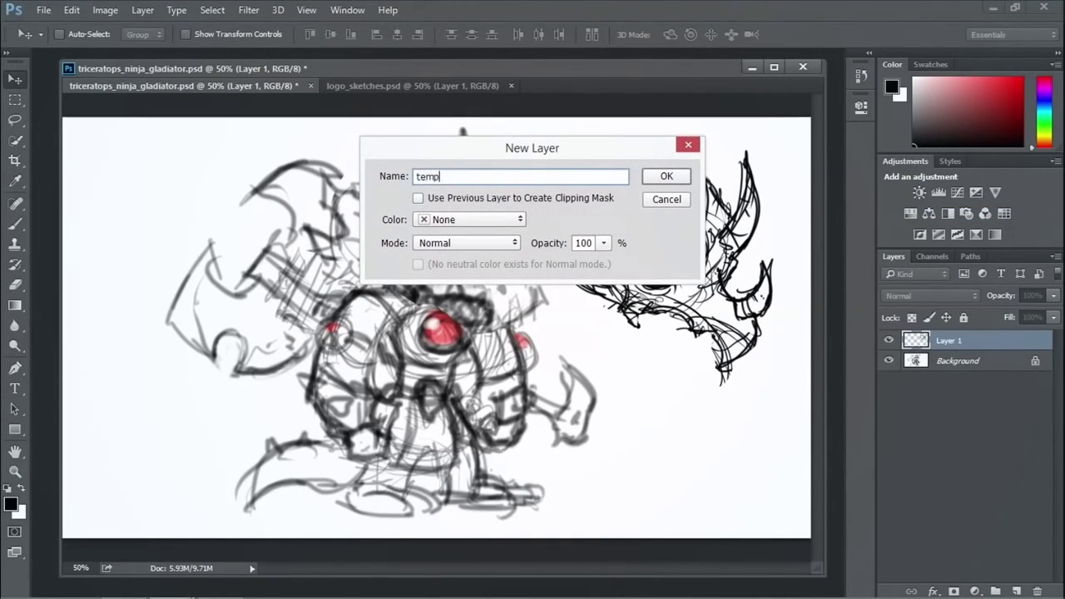
text(late)
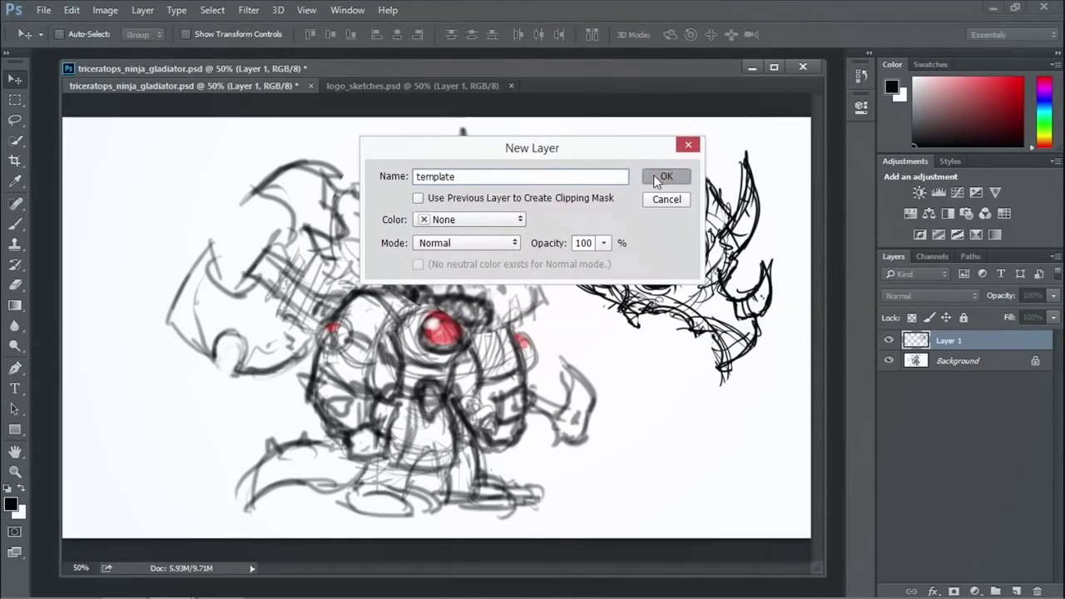
click(657, 179)
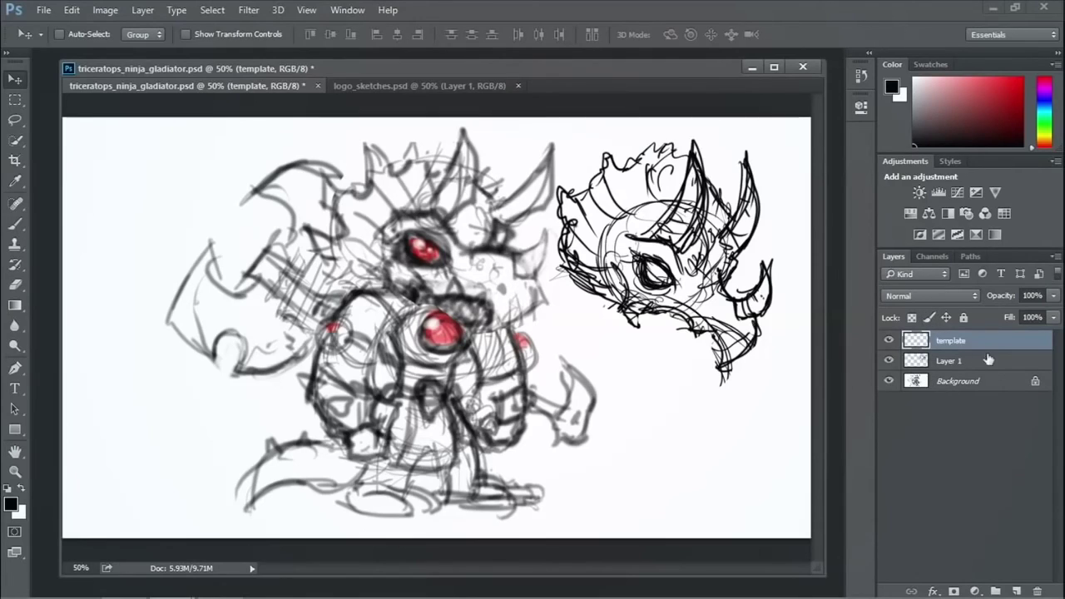
click(18, 488)
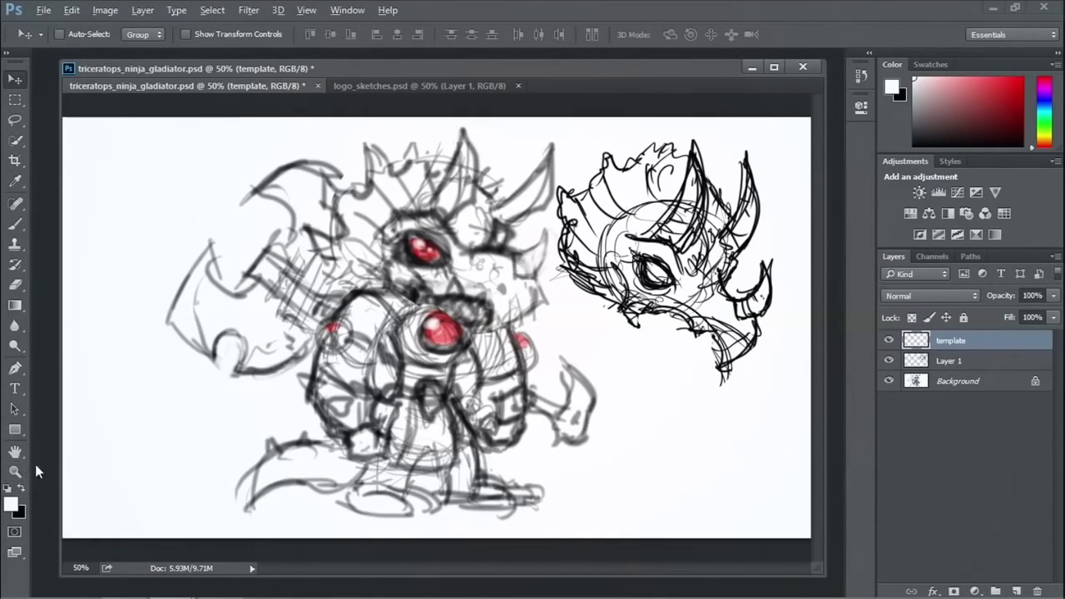
Step: Fill the template layer with white and set its opacity to 75%
key(alt+BackSpace)
click(15, 100)
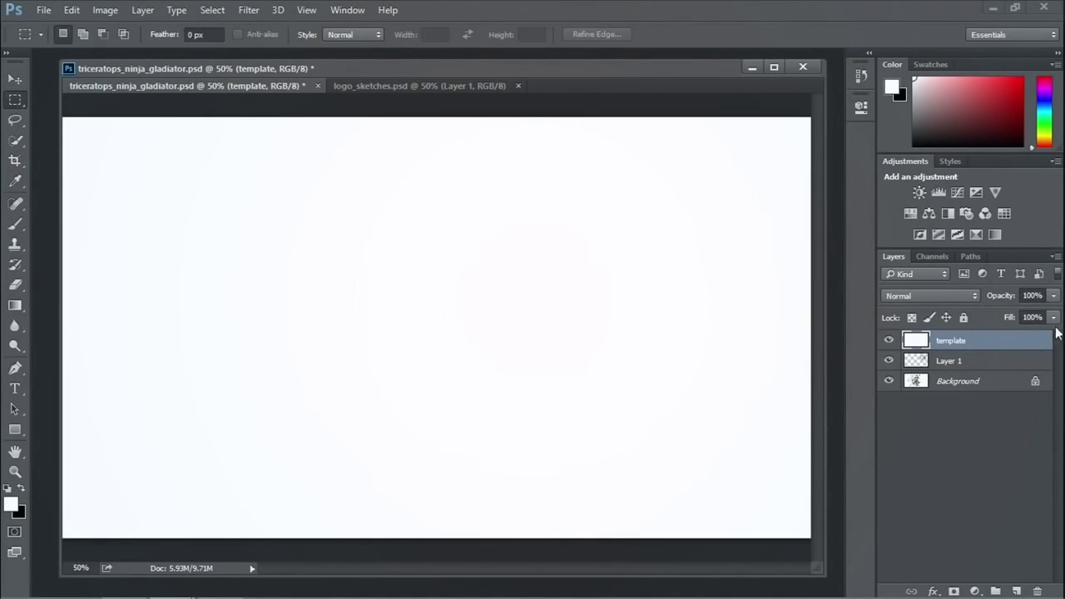
click(1053, 295)
drag(1053, 312, 1028, 312)
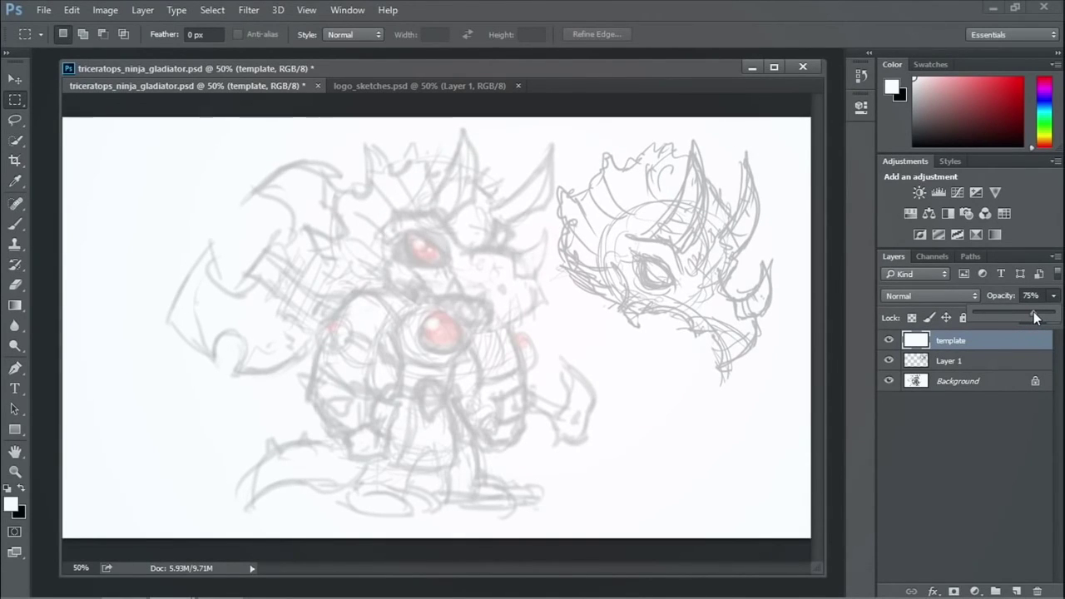
drag(1033, 311, 1035, 311)
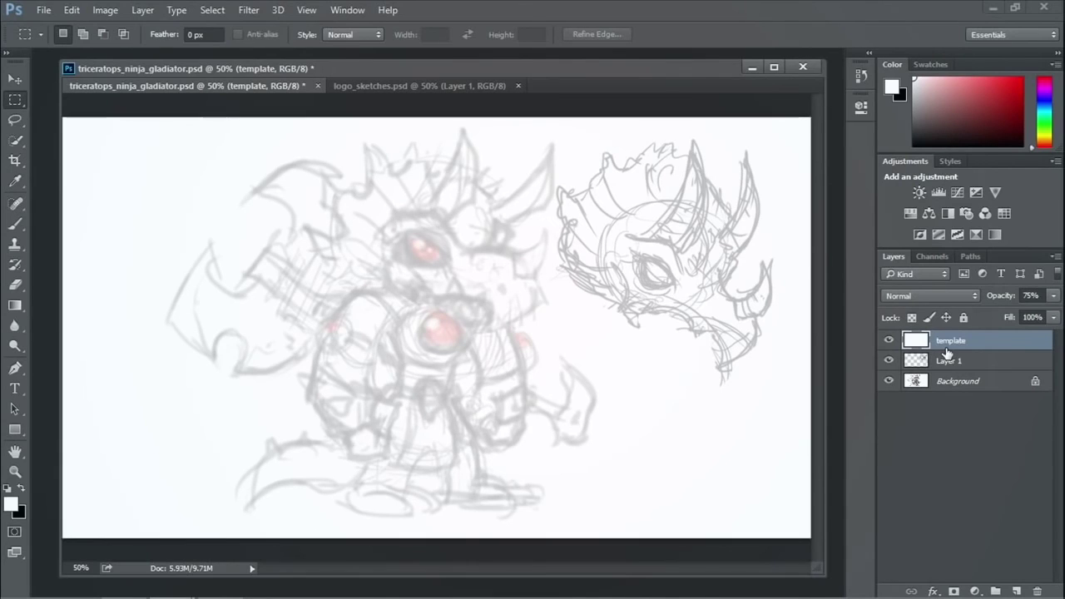
click(1054, 256)
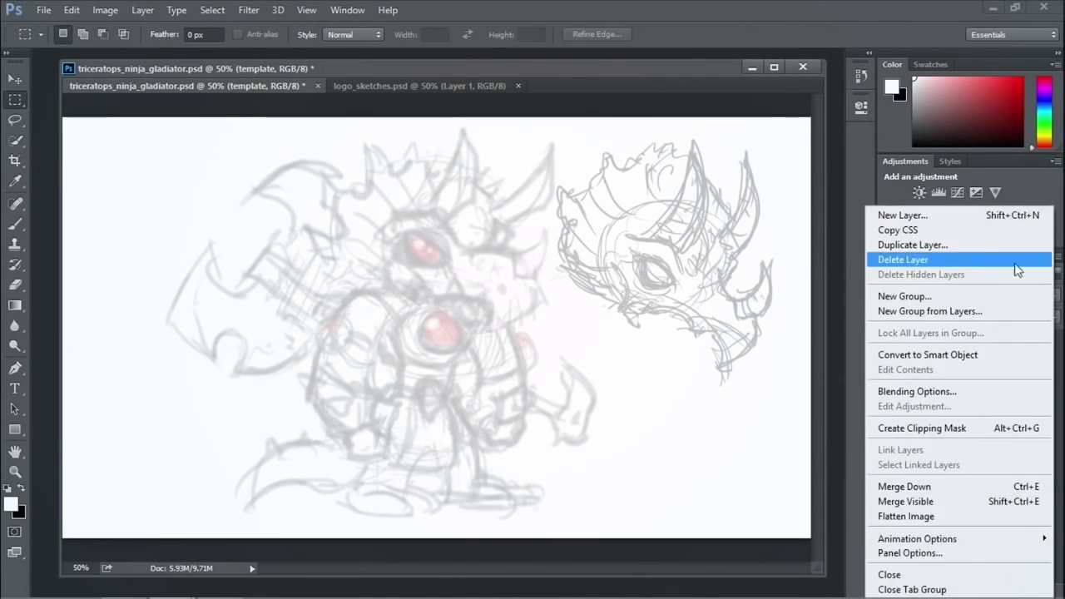
Step: Add a new Layer 2 at the top and set up a black brush
click(960, 218)
click(668, 175)
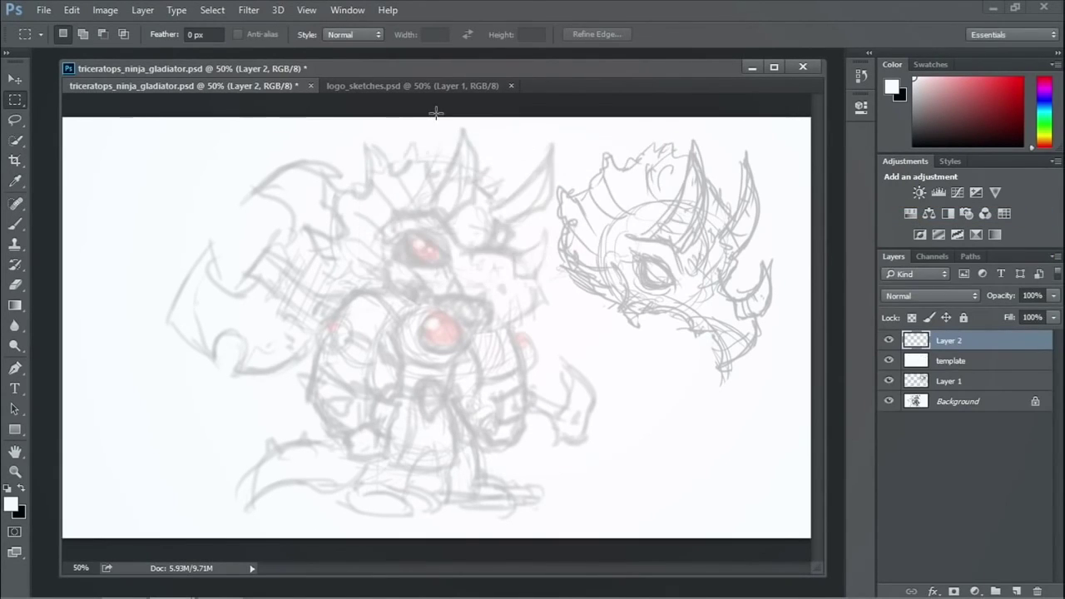
click(15, 224)
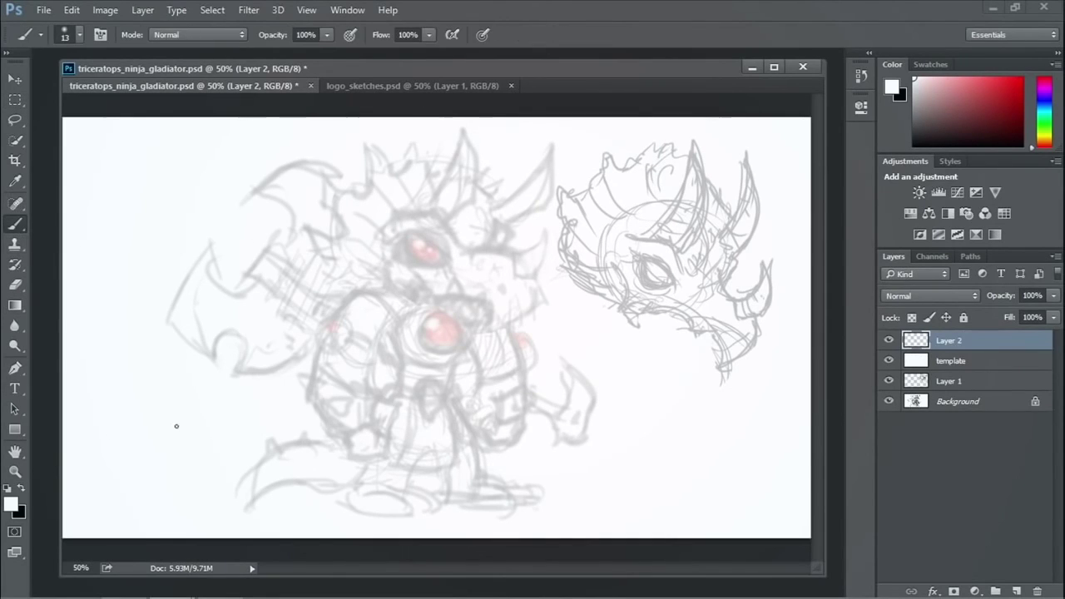
key(x)
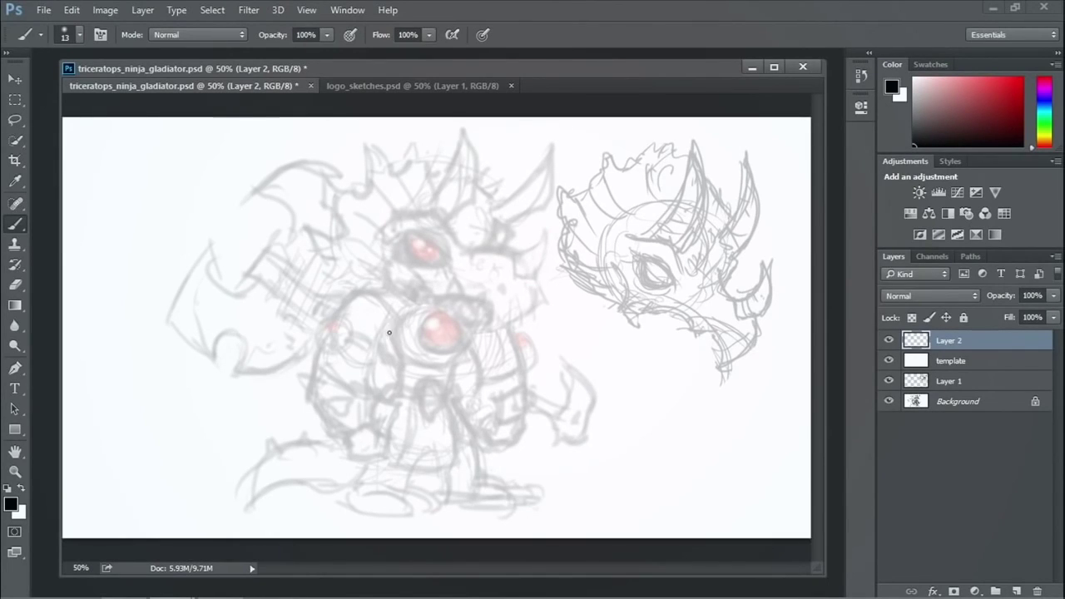
Step: Ink the arm outline, guard details, spike tip and round shoulder piece in black
mouse_move(380, 340)
mouse_down()
mouse_move(373, 394)
mouse_move(385, 336)
mouse_up()
mouse_move(395, 425)
mouse_down()
mouse_move(385, 449)
mouse_move(360, 465)
mouse_move(345, 451)
mouse_move(349, 429)
mouse_move(356, 450)
mouse_move(330, 439)
mouse_move(314, 395)
mouse_move(360, 432)
mouse_move(363, 398)
mouse_move(348, 428)
mouse_move(365, 394)
mouse_move(329, 373)
mouse_up()
mouse_move(340, 411)
mouse_down()
mouse_move(328, 395)
mouse_move(357, 407)
mouse_move(339, 412)
mouse_up()
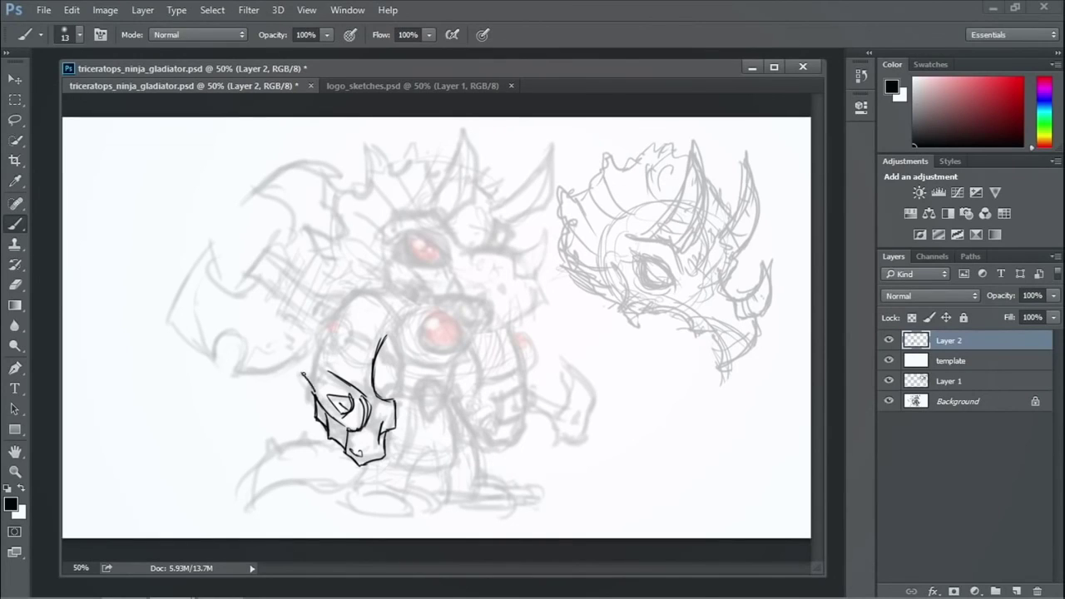
drag(318, 376, 344, 368)
mouse_move(349, 319)
mouse_down()
mouse_move(342, 353)
mouse_move(371, 347)
mouse_move(374, 335)
mouse_up()
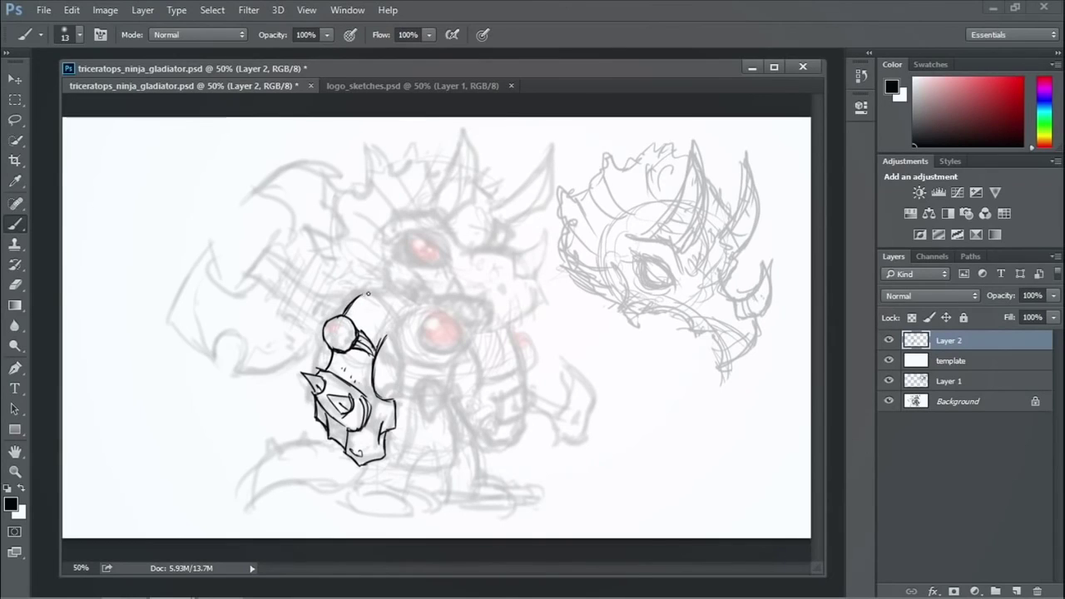
drag(368, 295, 376, 301)
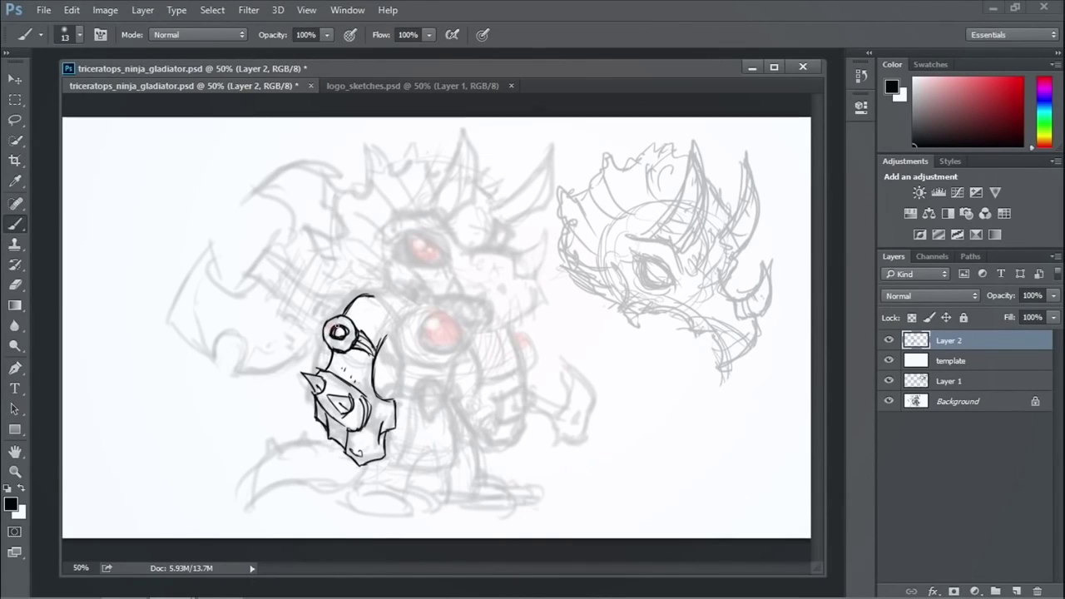
mouse_move(335, 330)
mouse_down()
mouse_move(341, 340)
mouse_move(347, 331)
mouse_up()
drag(341, 336, 342, 334)
Step: Outline the upper arm's right side and stipple small ink dots along the arm
drag(387, 331, 375, 374)
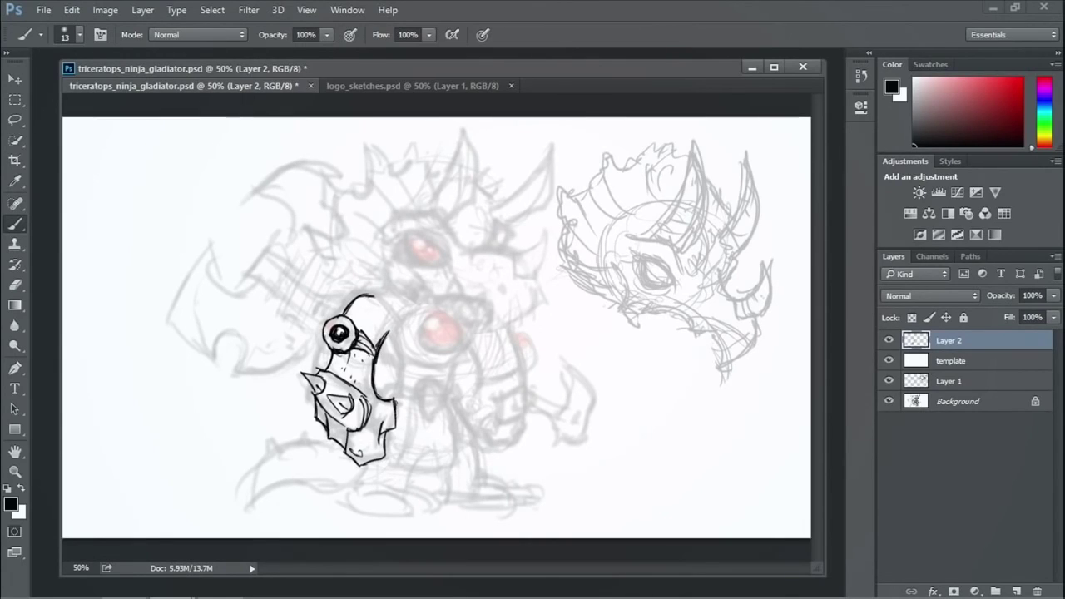
mouse_move(366, 393)
mouse_down()
mouse_move(389, 417)
mouse_move(381, 438)
mouse_up()
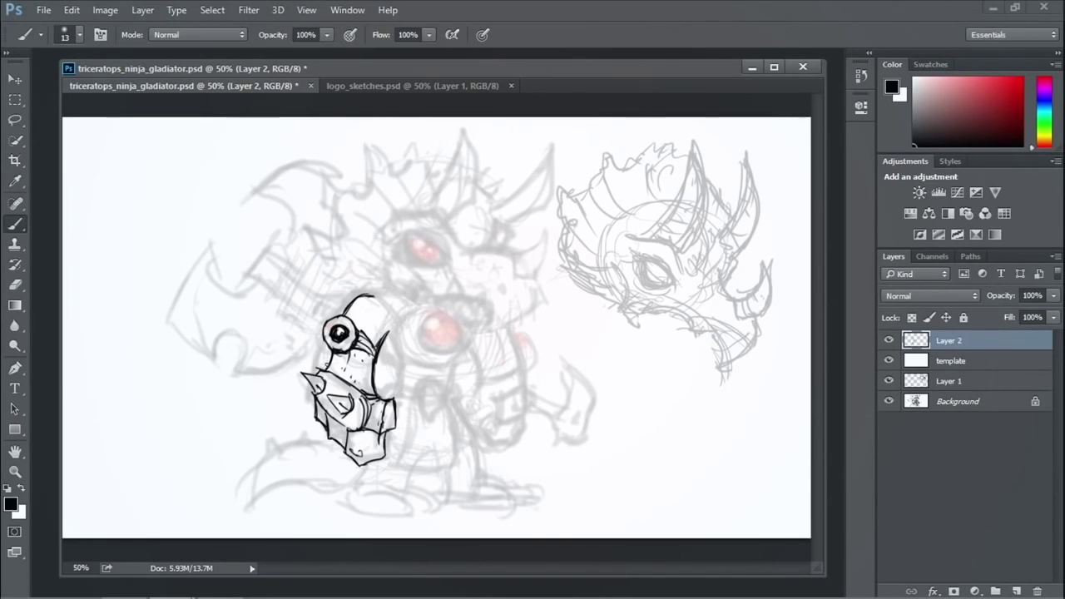
click(321, 372)
click(330, 368)
click(344, 364)
click(349, 368)
click(361, 371)
Step: Finish the upper arm's right outline and rename Layer 2 to 'arm'
drag(384, 313, 389, 341)
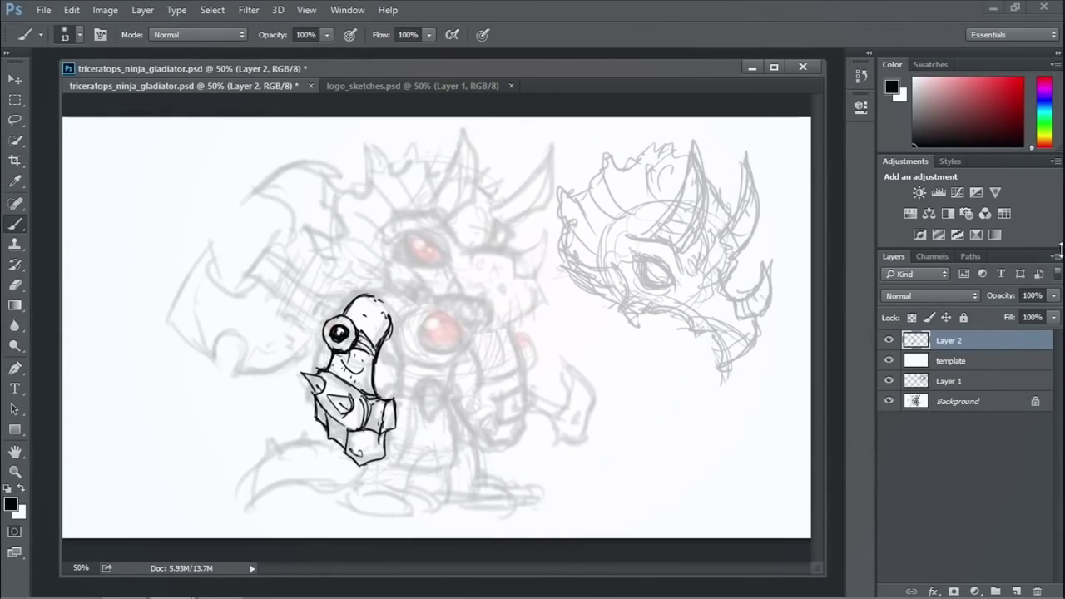
double_click(950, 341)
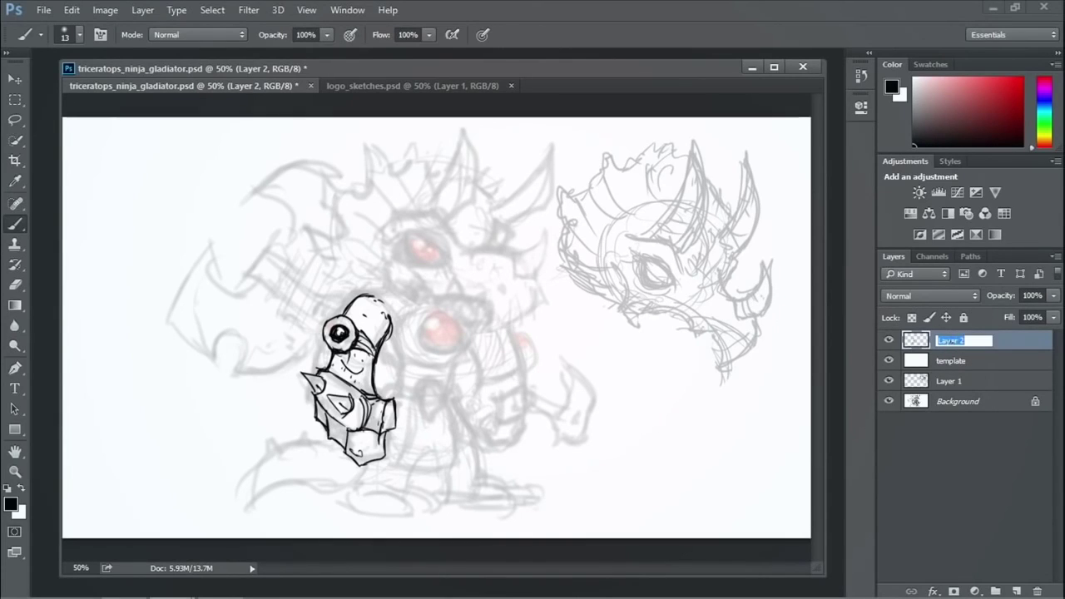
text(arm)
click(14, 79)
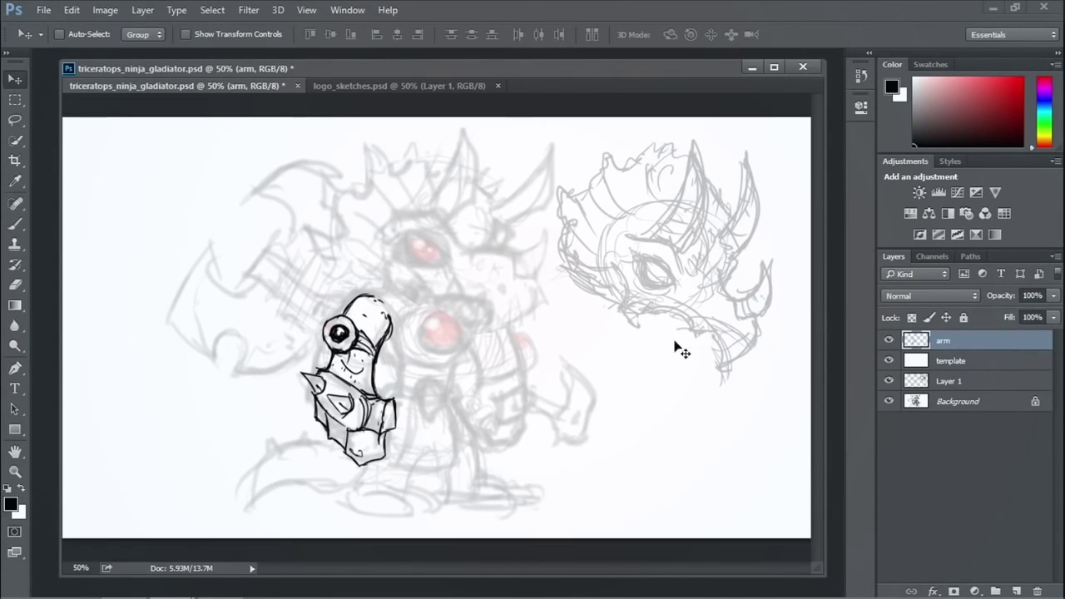
Step: Add another new empty Layer 2 above the arm layer
click(1053, 256)
click(831, 214)
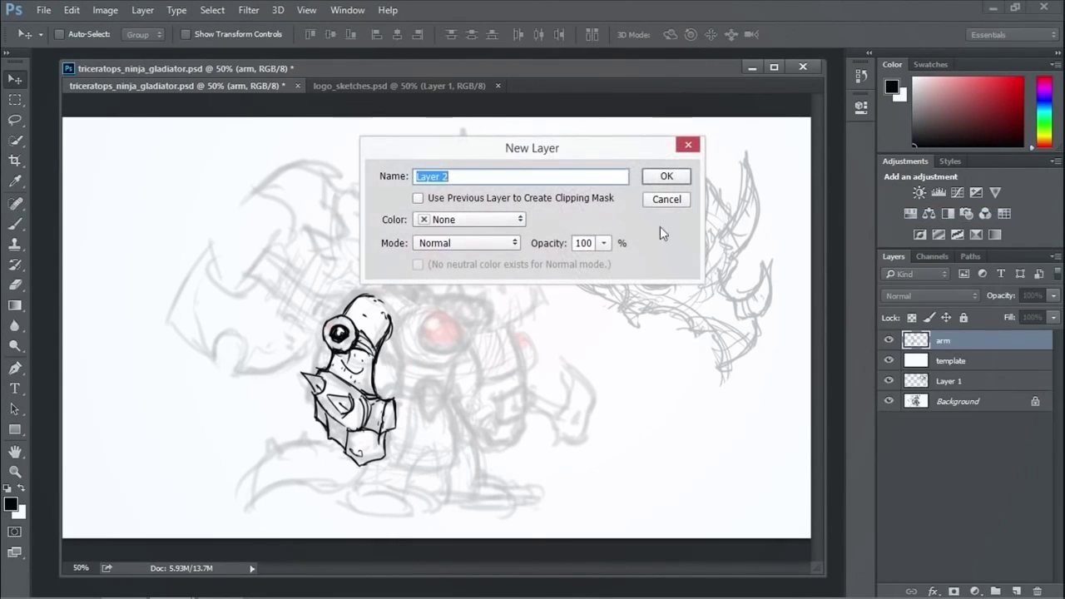
click(666, 175)
click(15, 140)
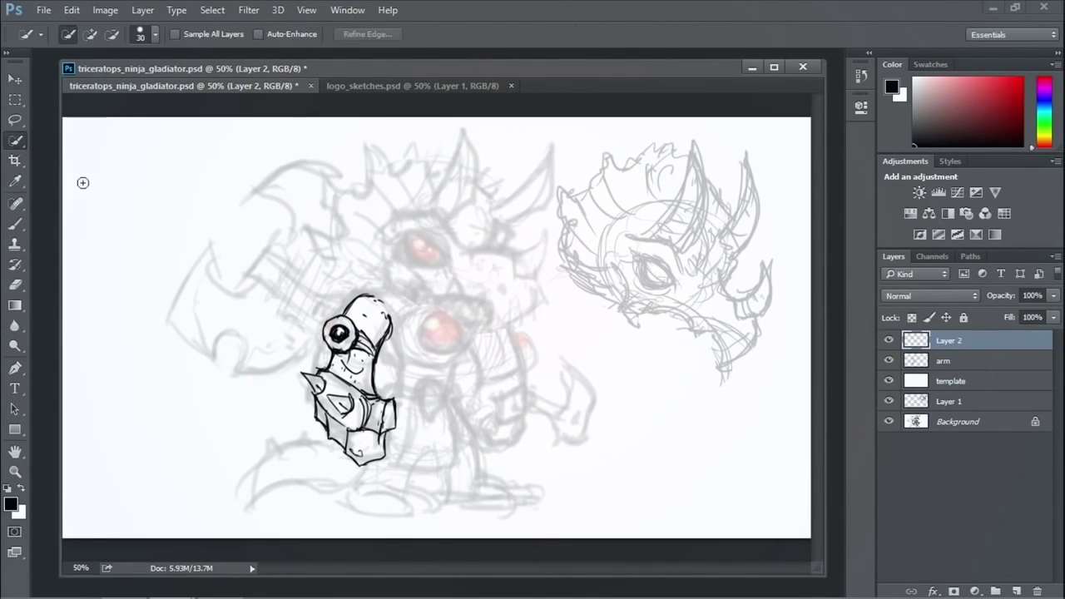